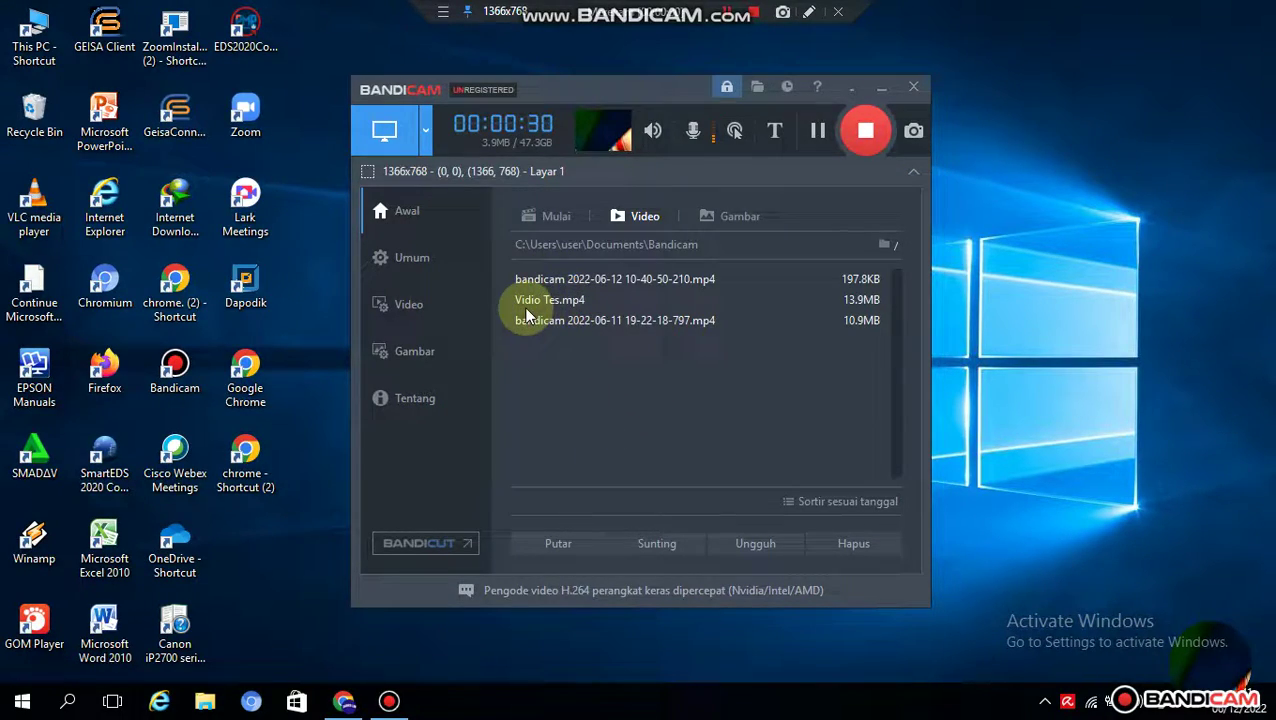
# - Open the folder containing Vidio Tes.mp4 from the recordings list and open the file's name for editing
pyautogui.click(527, 312)
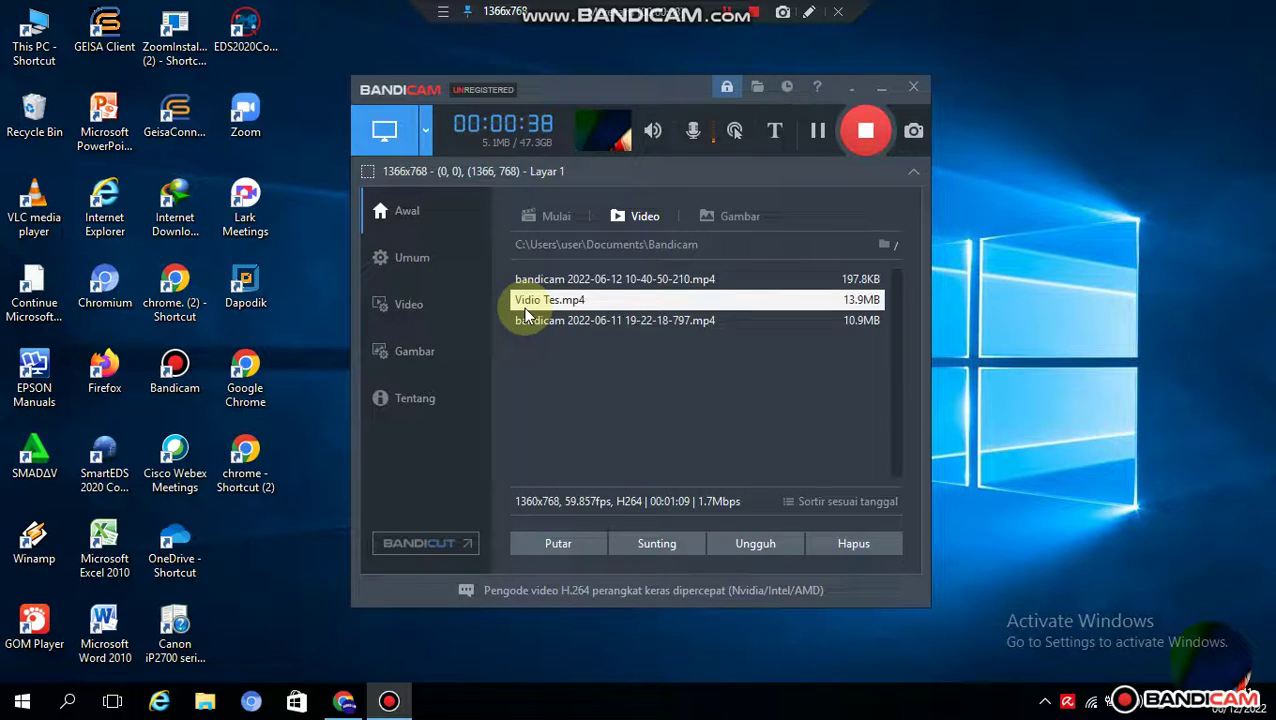
pyautogui.rightClick(597, 303)
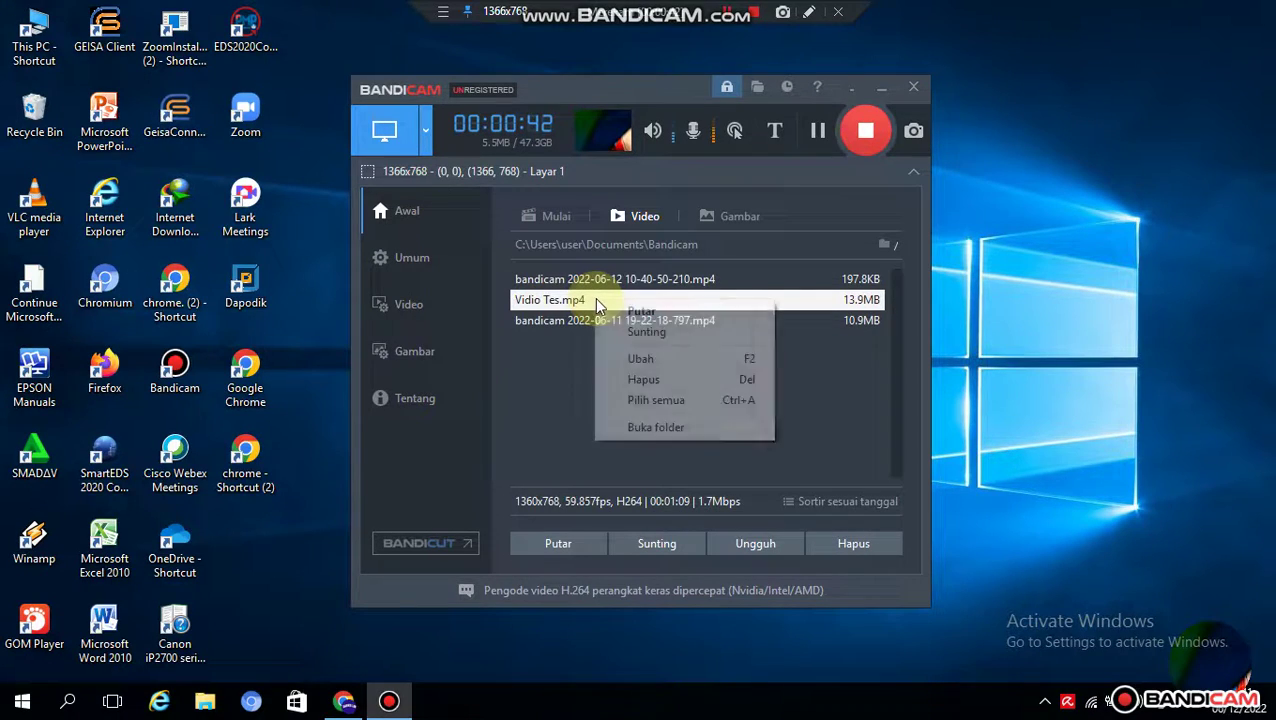
pyautogui.click(664, 427)
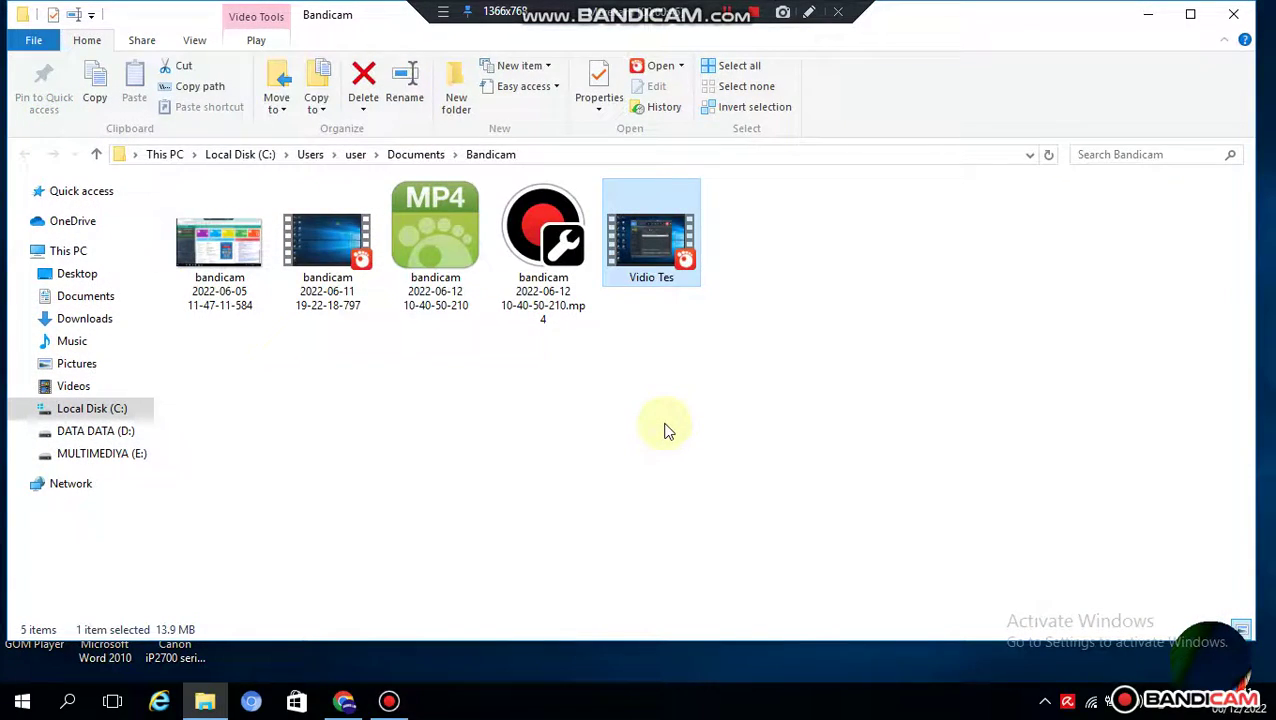
pyautogui.rightClick(669, 262)
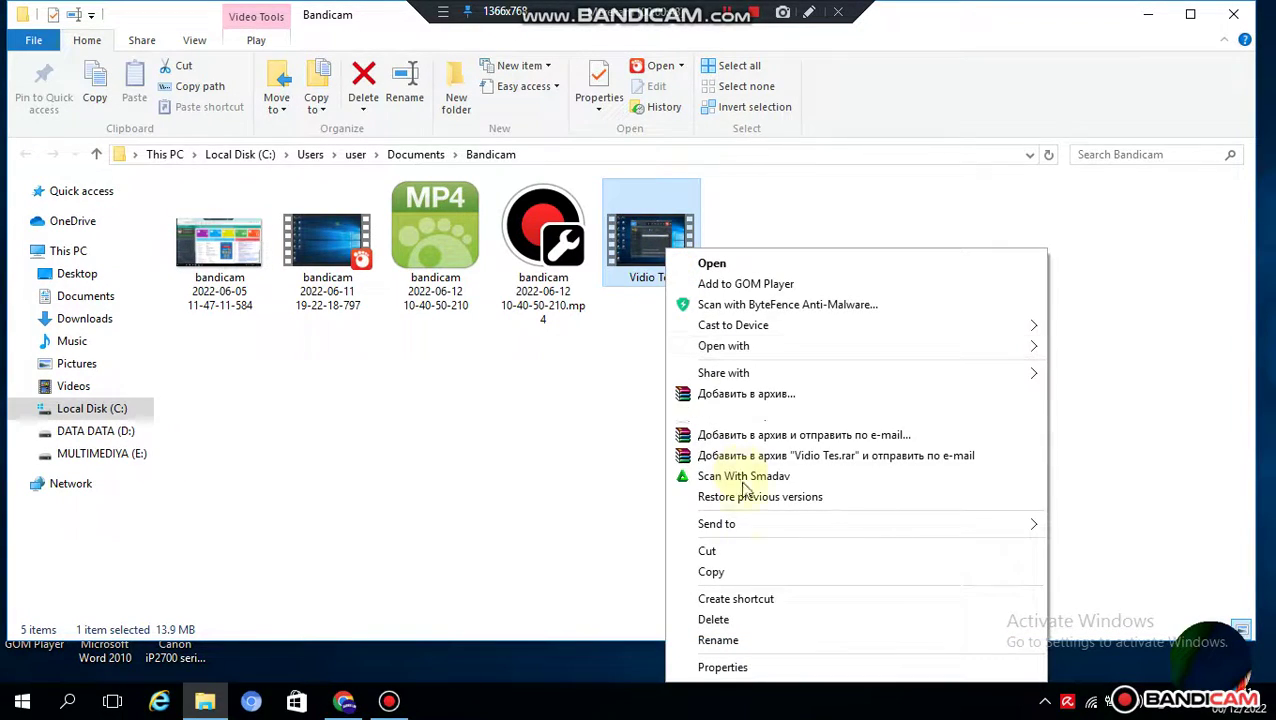
pyautogui.click(717, 640)
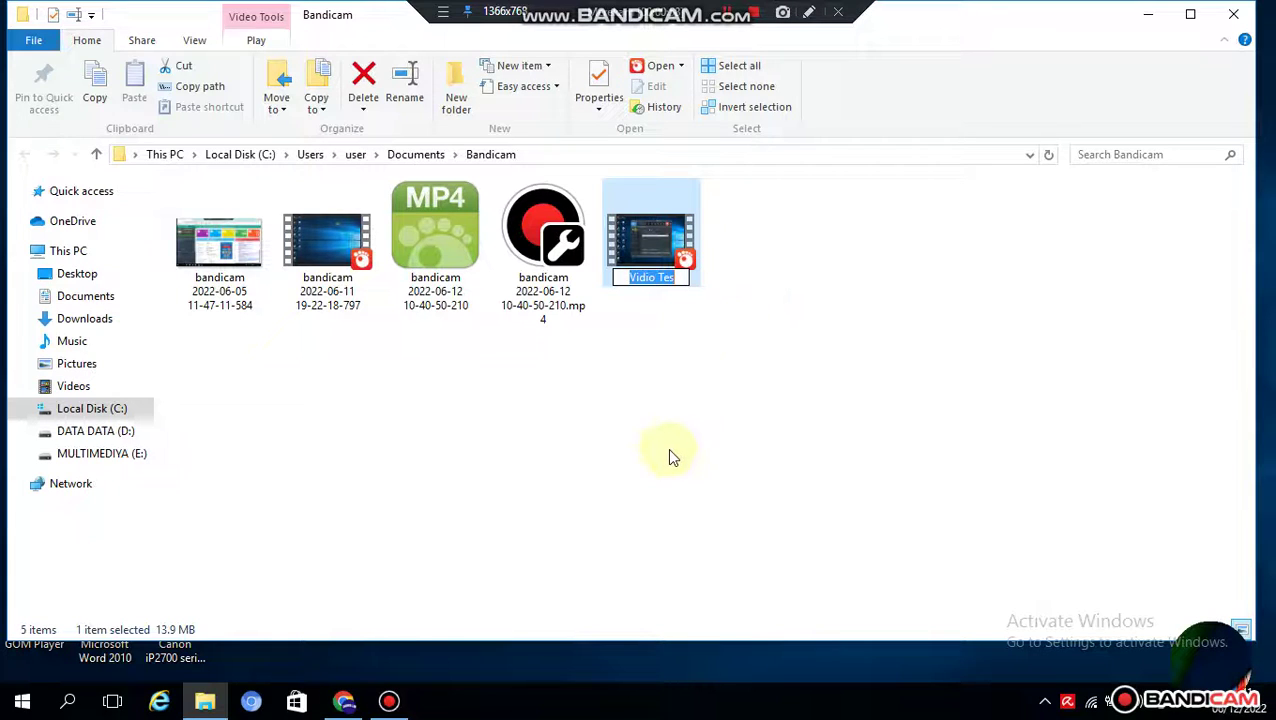
# - Switch to YouTube Studio in Chrome and upload the Vidio Tes file from the Bandicam folder as a new video
pyautogui.click(344, 700)
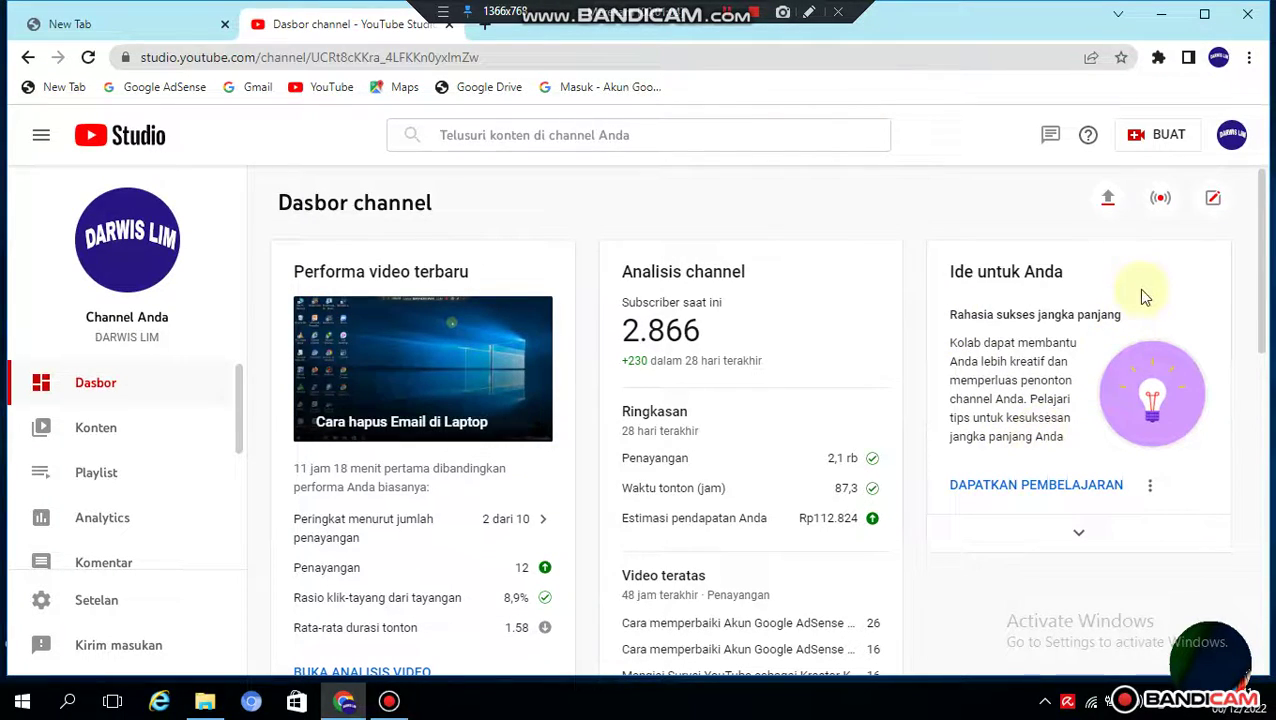
pyautogui.click(1180, 142)
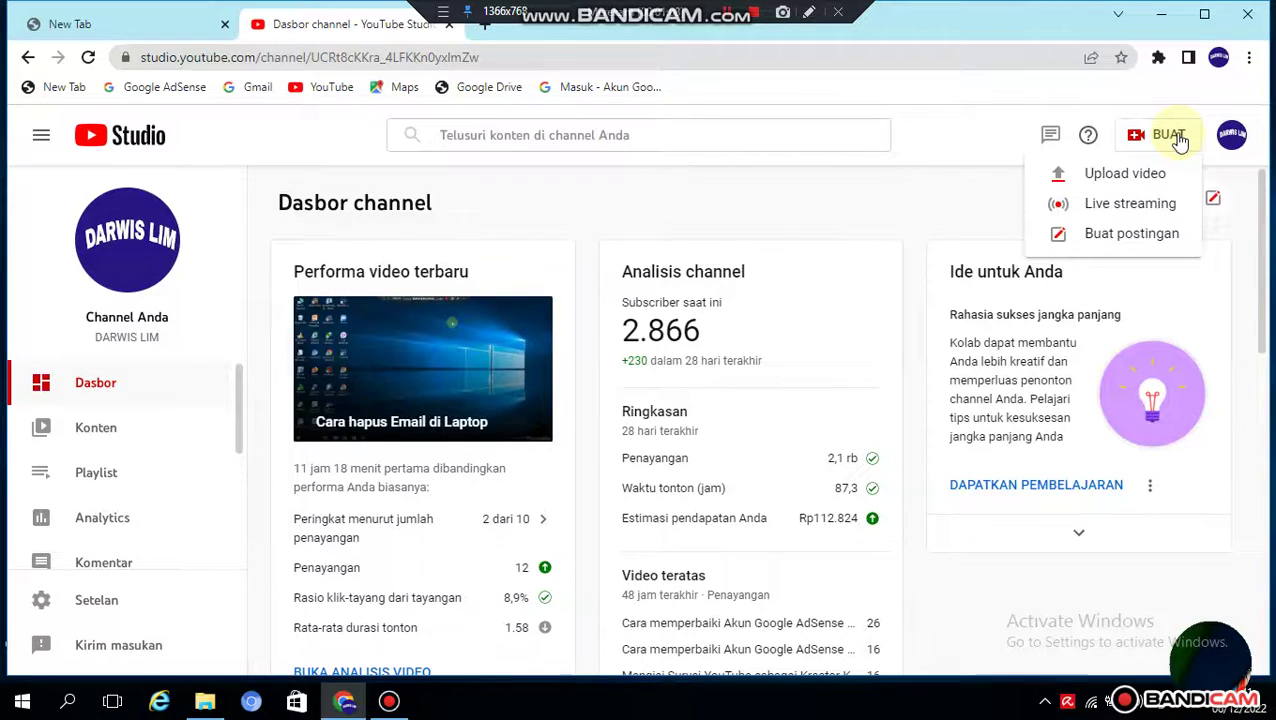
pyautogui.click(1134, 180)
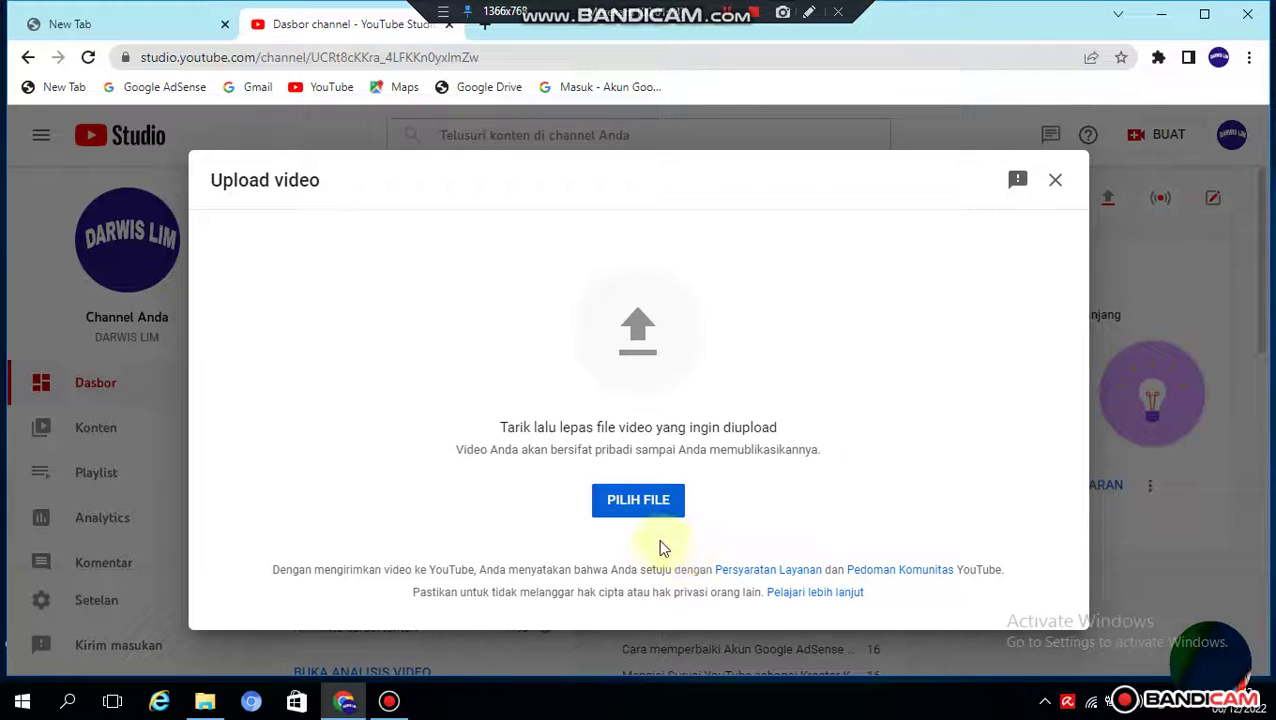
pyautogui.click(645, 503)
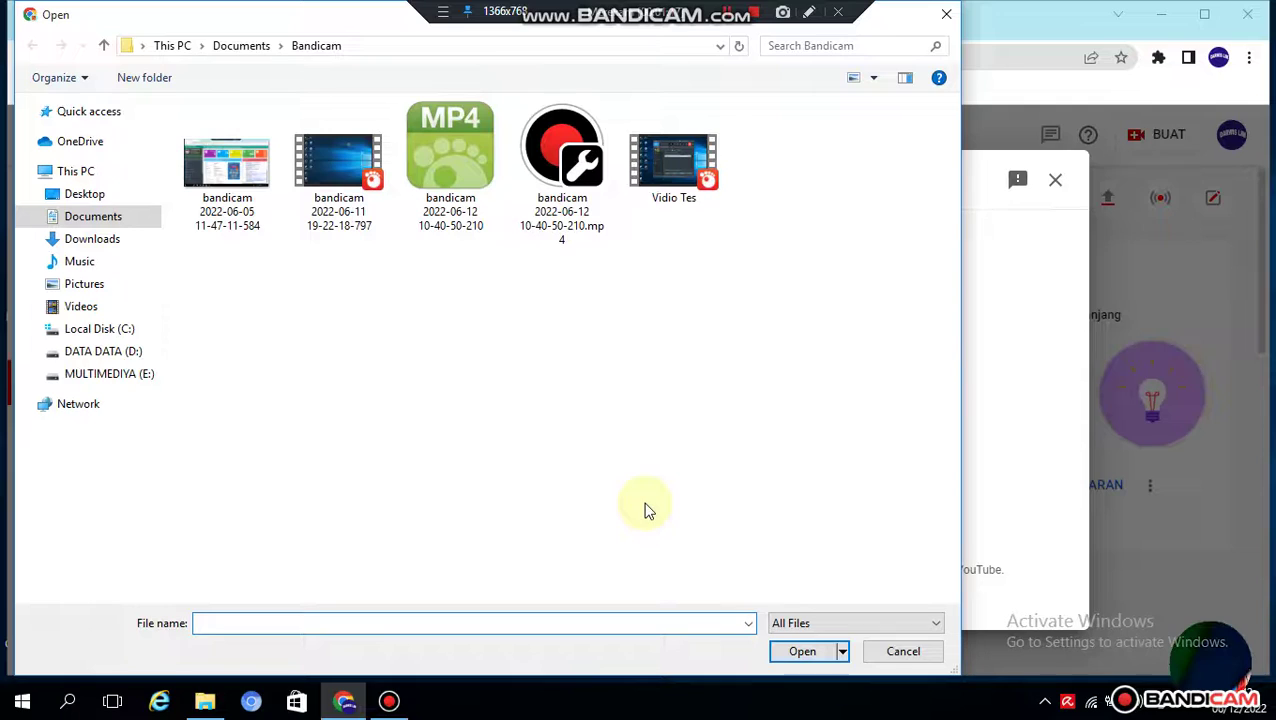
pyautogui.click(660, 192)
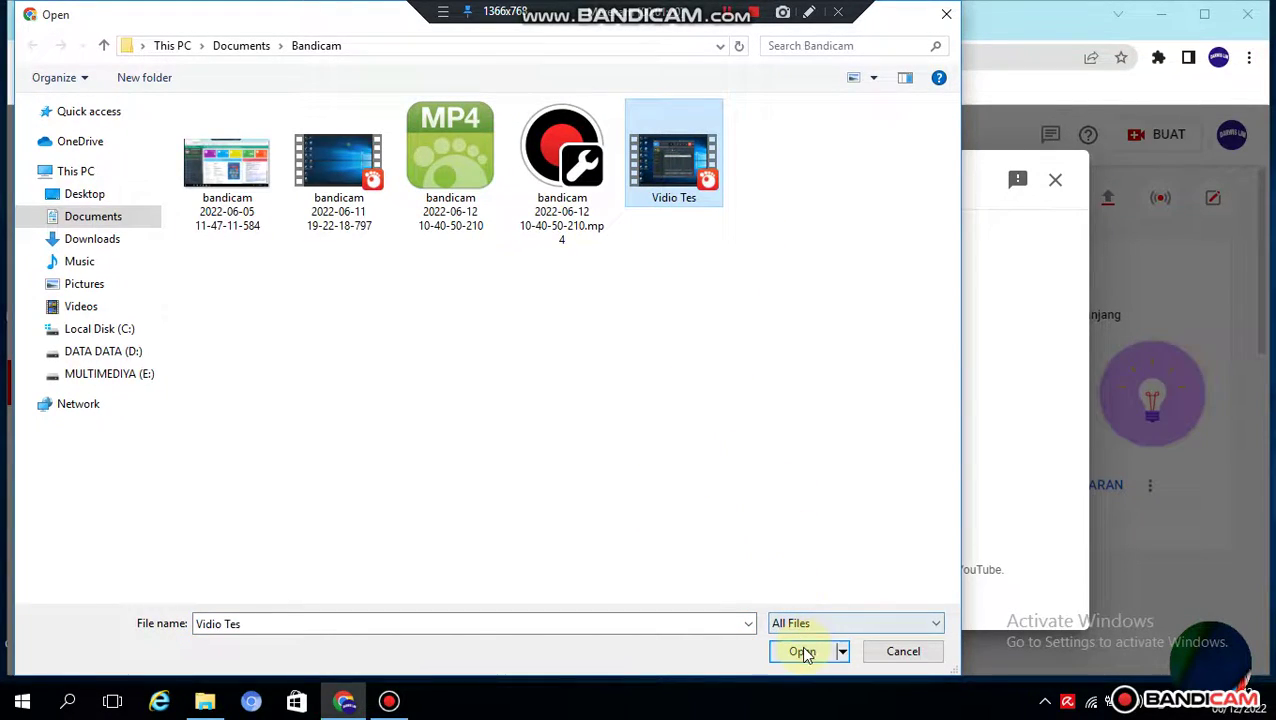
pyautogui.click(802, 651)
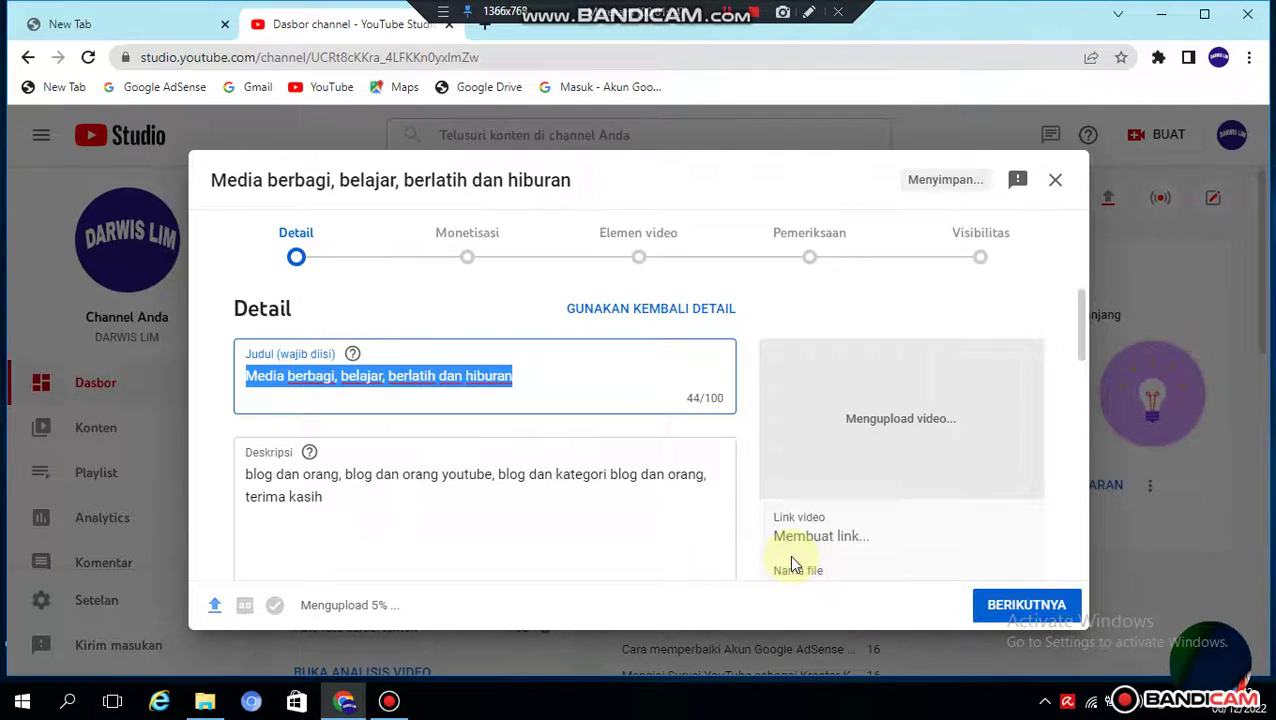
# - Replace the uploaded video's default title with "Vidio tes"
pyautogui.click(573, 376)
pyautogui.press('BackSpace')
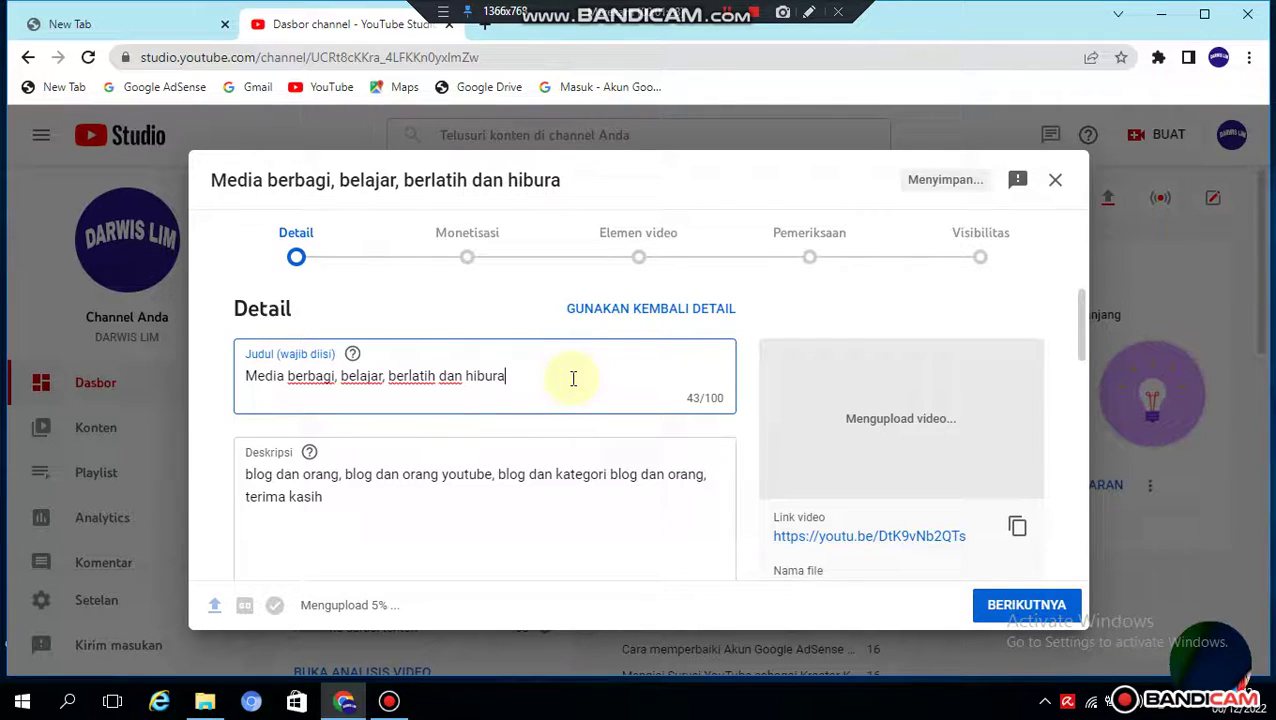
pyautogui.hotkey('ctrl', 'a')
pyautogui.press('BackSpace')
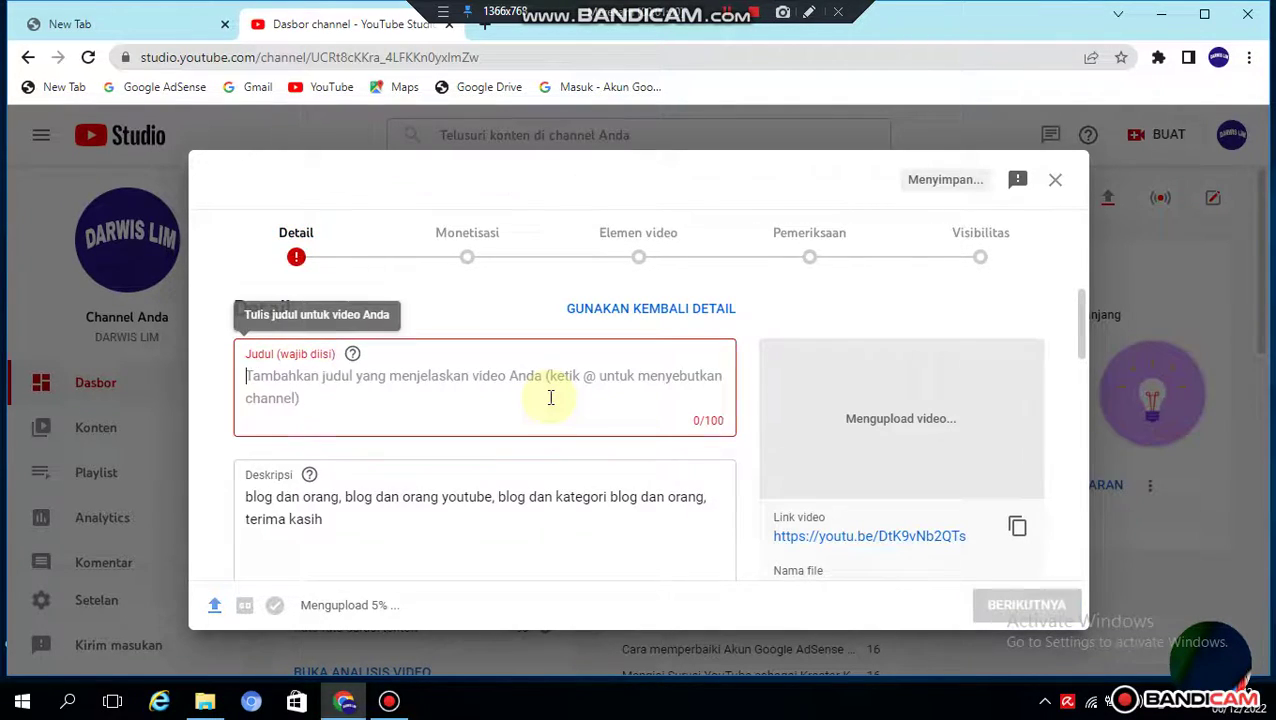
pyautogui.write('V')
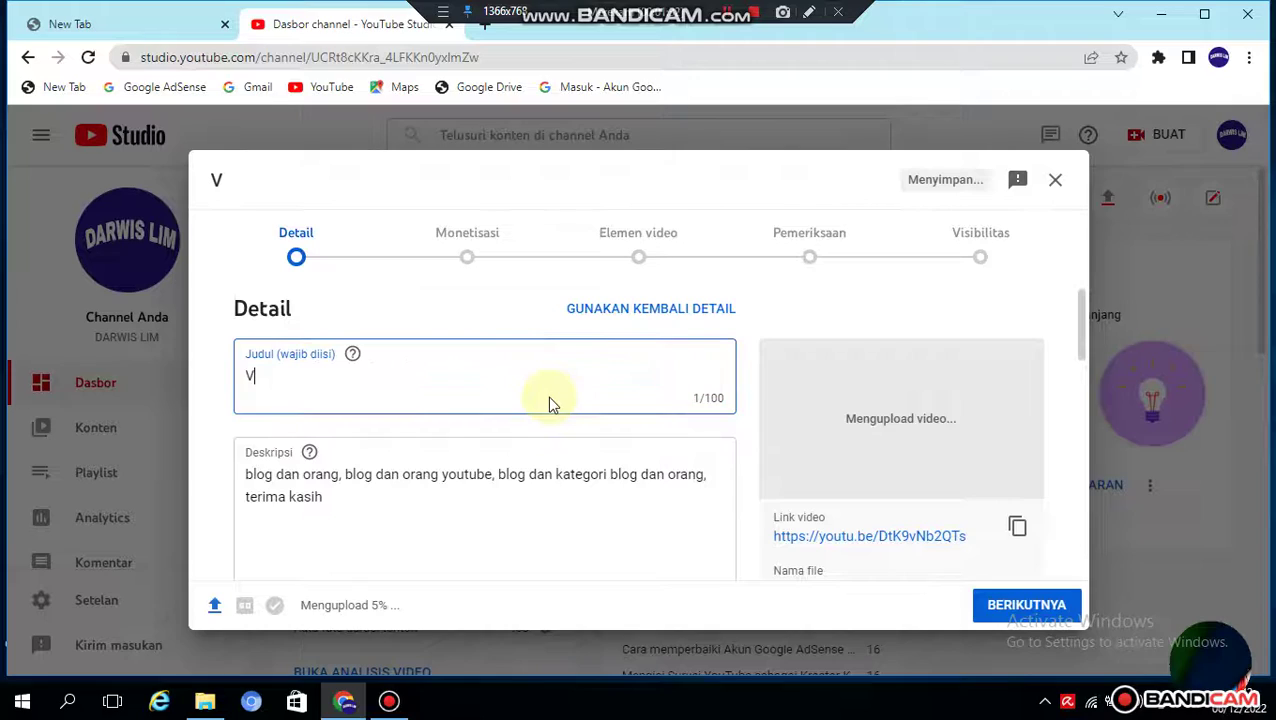
pyautogui.write('idio tes')
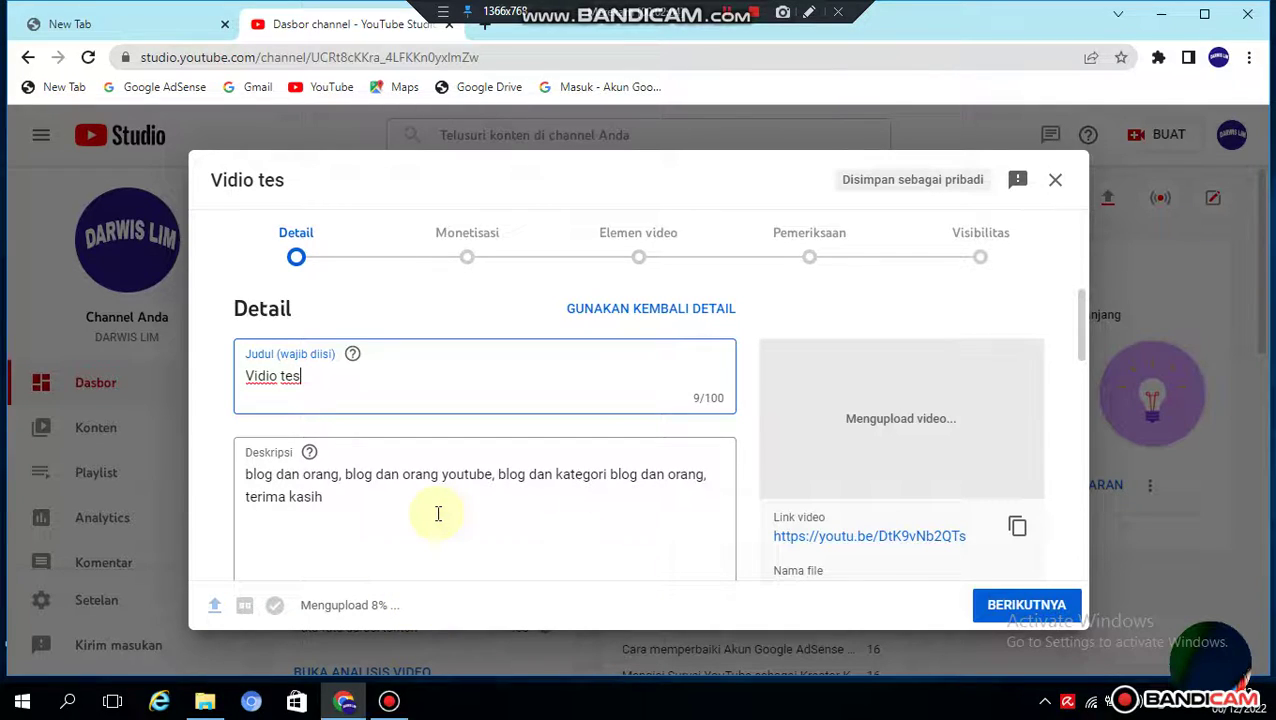
# - Delete all of the default text in the video's description
pyautogui.scroll(-1, 394, 500)
pyautogui.scroll(-1, 394, 500)
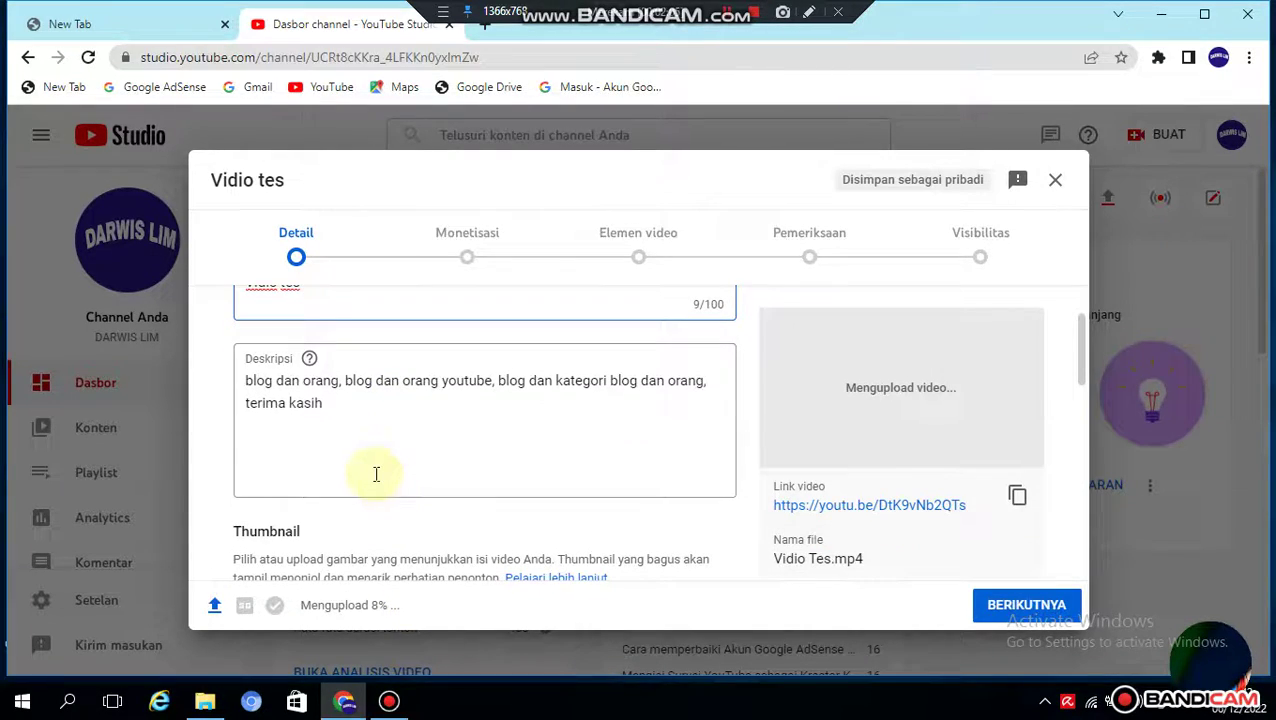
pyautogui.click(391, 404)
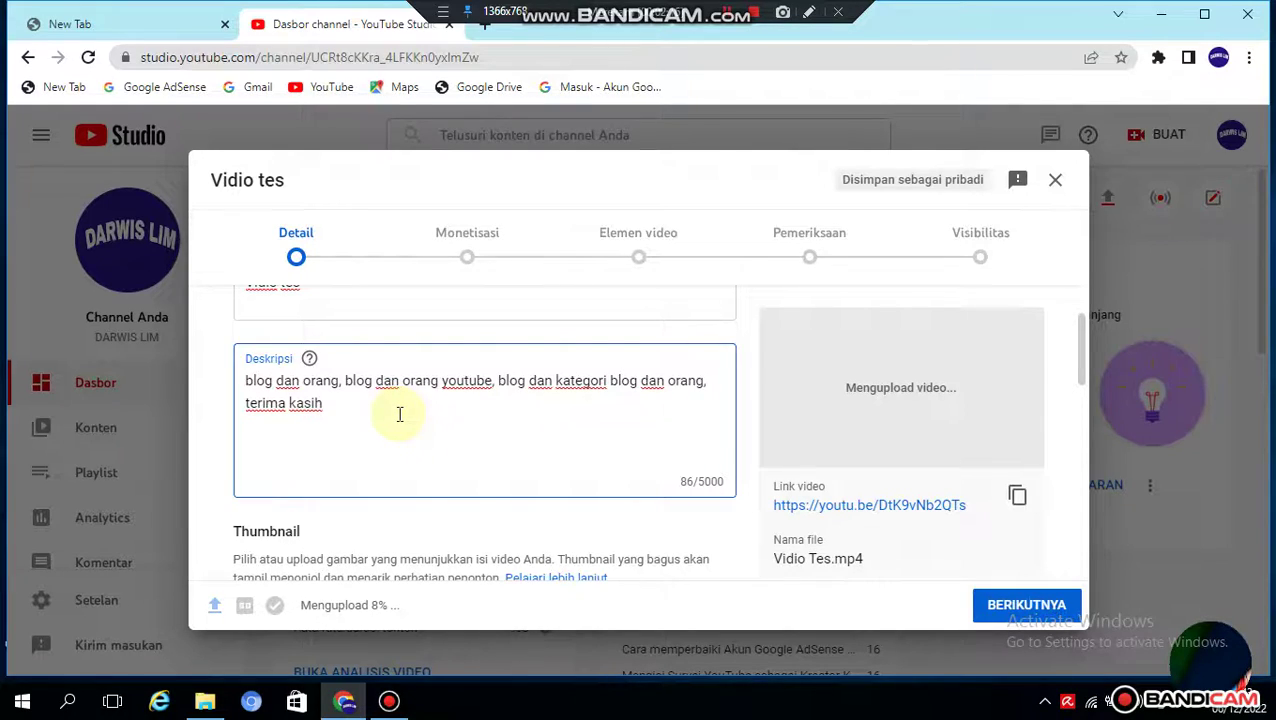
pyautogui.press('BackSpace')
pyautogui.press('BackSpace')
pyautogui.press('BackSpace')
pyautogui.press('BackSpace')
pyautogui.press('BackSpace')
pyautogui.press('BackSpace')
pyautogui.press('BackSpace')
pyautogui.press('BackSpace')
pyautogui.press('BackSpace')
pyautogui.press('BackSpace')
pyautogui.press('BackSpace')
pyautogui.press('BackSpace')
pyautogui.press('BackSpace')
pyautogui.press('BackSpace')
pyautogui.press('BackSpace')
pyautogui.press('BackSpace')
pyautogui.press('BackSpace')
pyautogui.press('BackSpace')
pyautogui.press('BackSpace')
pyautogui.press('BackSpace')
pyautogui.press('BackSpace')
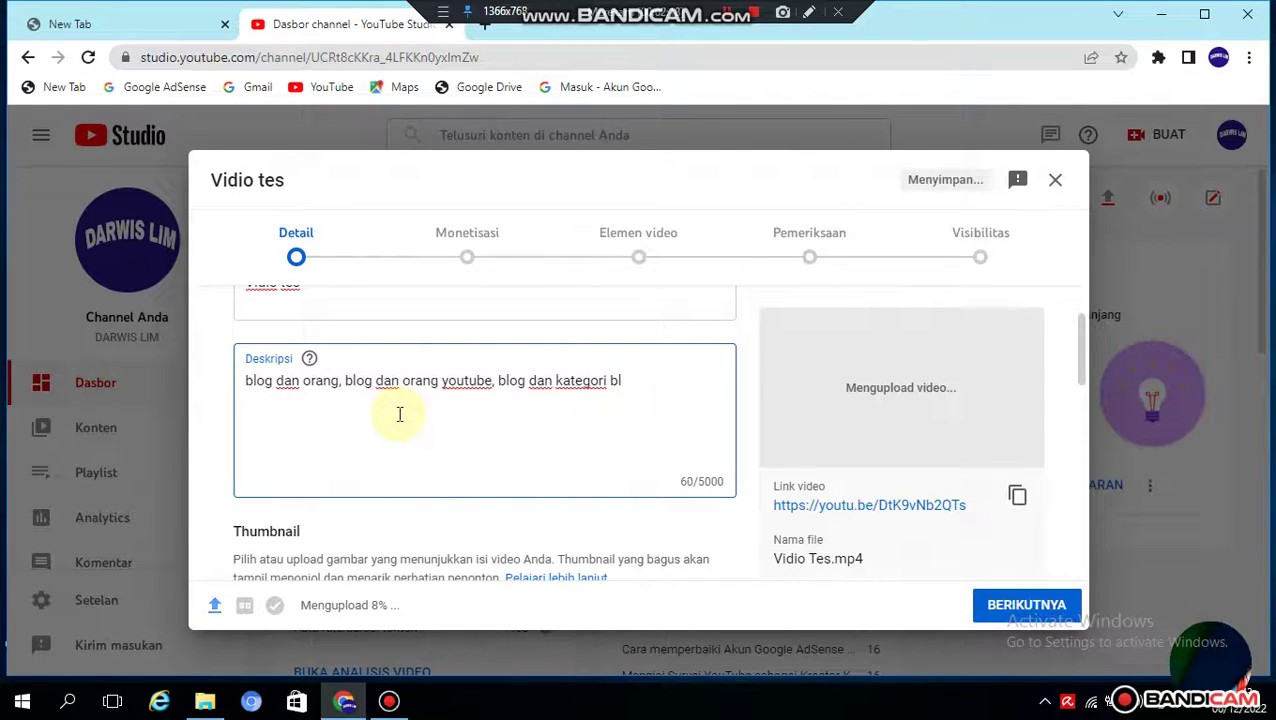
pyautogui.press('BackSpace')
pyautogui.press('BackSpace')
pyautogui.press('BackSpace')
pyautogui.press('BackSpace')
pyautogui.press('BackSpace')
pyautogui.press('BackSpace')
pyautogui.press('BackSpace')
pyautogui.press('BackSpace')
pyautogui.press('BackSpace')
pyautogui.press('BackSpace')
pyautogui.press('BackSpace')
pyautogui.press('BackSpace')
pyautogui.press('BackSpace')
pyautogui.press('BackSpace')
pyautogui.press('BackSpace')
pyautogui.press('BackSpace')
pyautogui.press('BackSpace')
pyautogui.press('BackSpace')
pyautogui.press('BackSpace')
pyautogui.press('BackSpace')
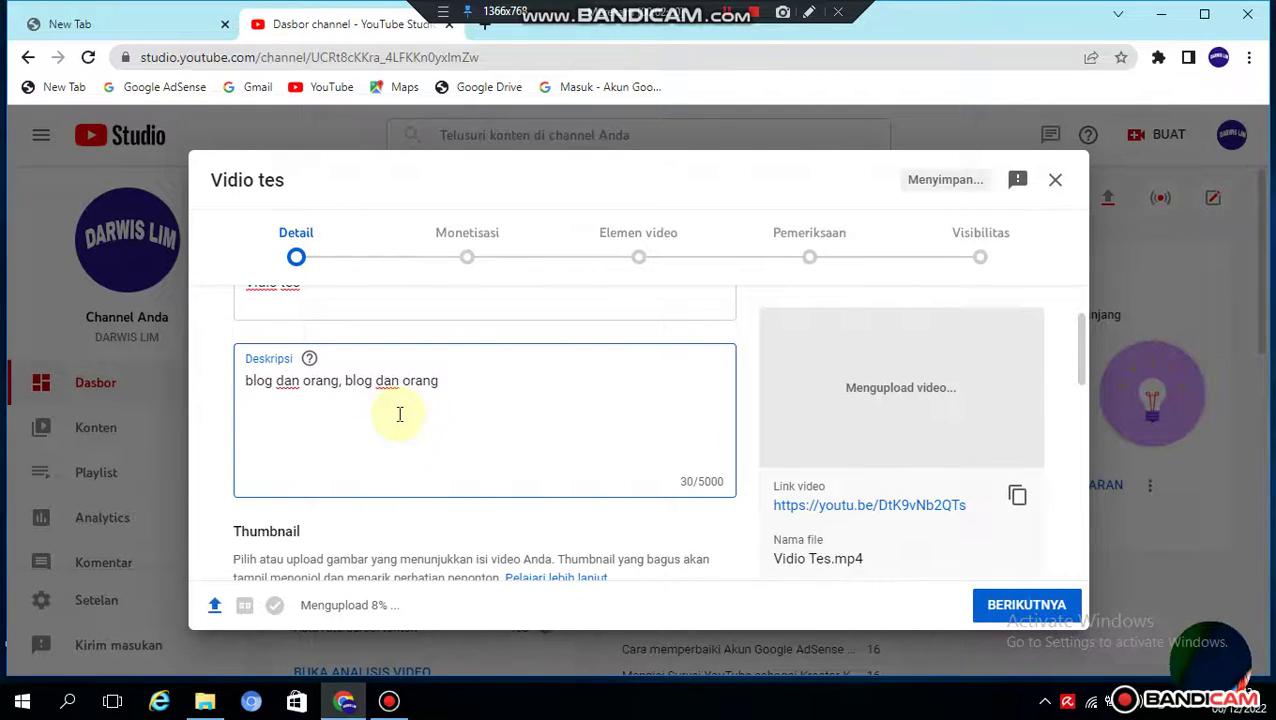
pyautogui.press('BackSpace')
pyautogui.press('BackSpace')
pyautogui.press('BackSpace')
pyautogui.press('BackSpace')
pyautogui.press('BackSpace')
pyautogui.press('BackSpace')
pyautogui.press('BackSpace')
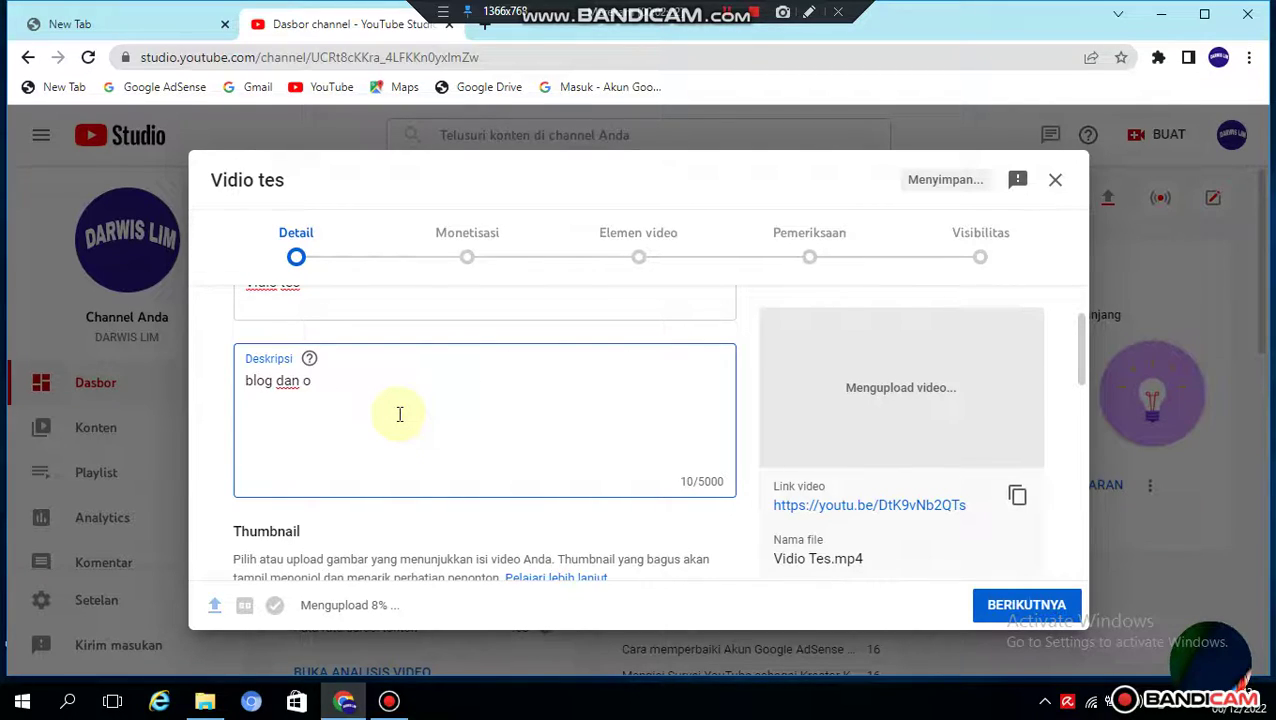
pyautogui.press('BackSpace')
pyautogui.press('BackSpace')
pyautogui.press('BackSpace')
pyautogui.press('BackSpace')
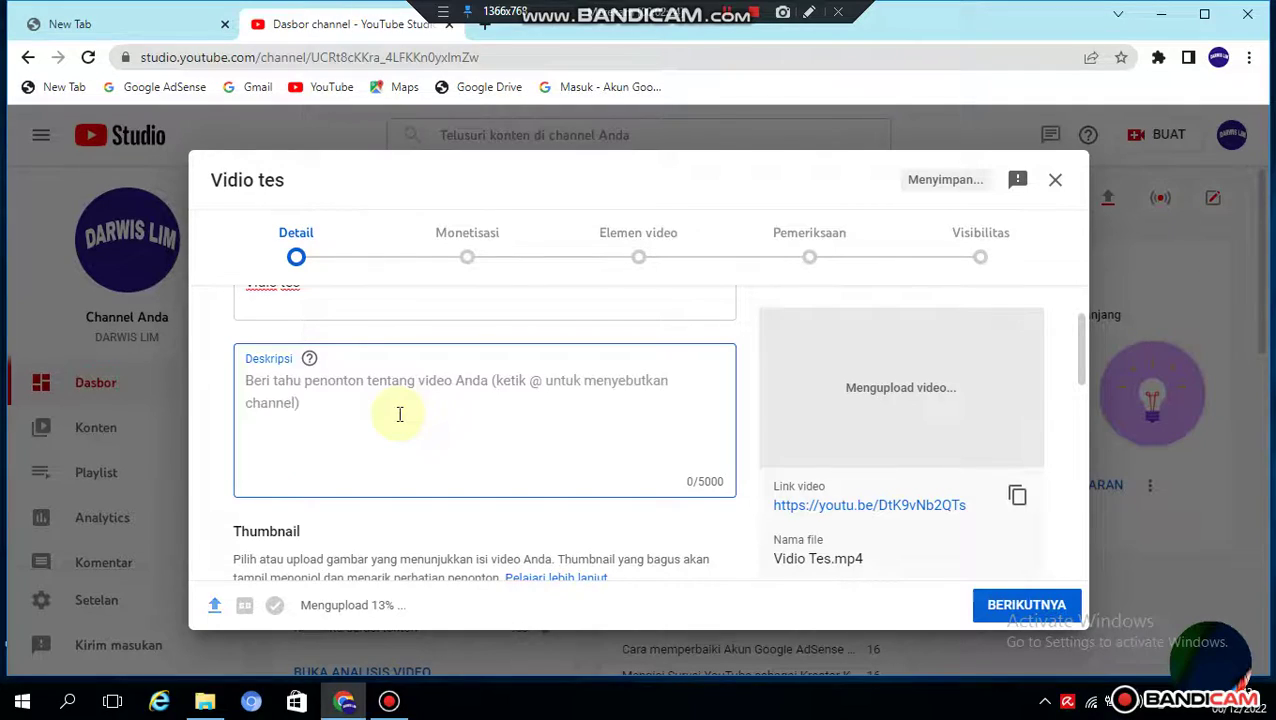
# - Write a two-line description for the video: "Hai," followed by "vidio ters"
pyautogui.write('ha')
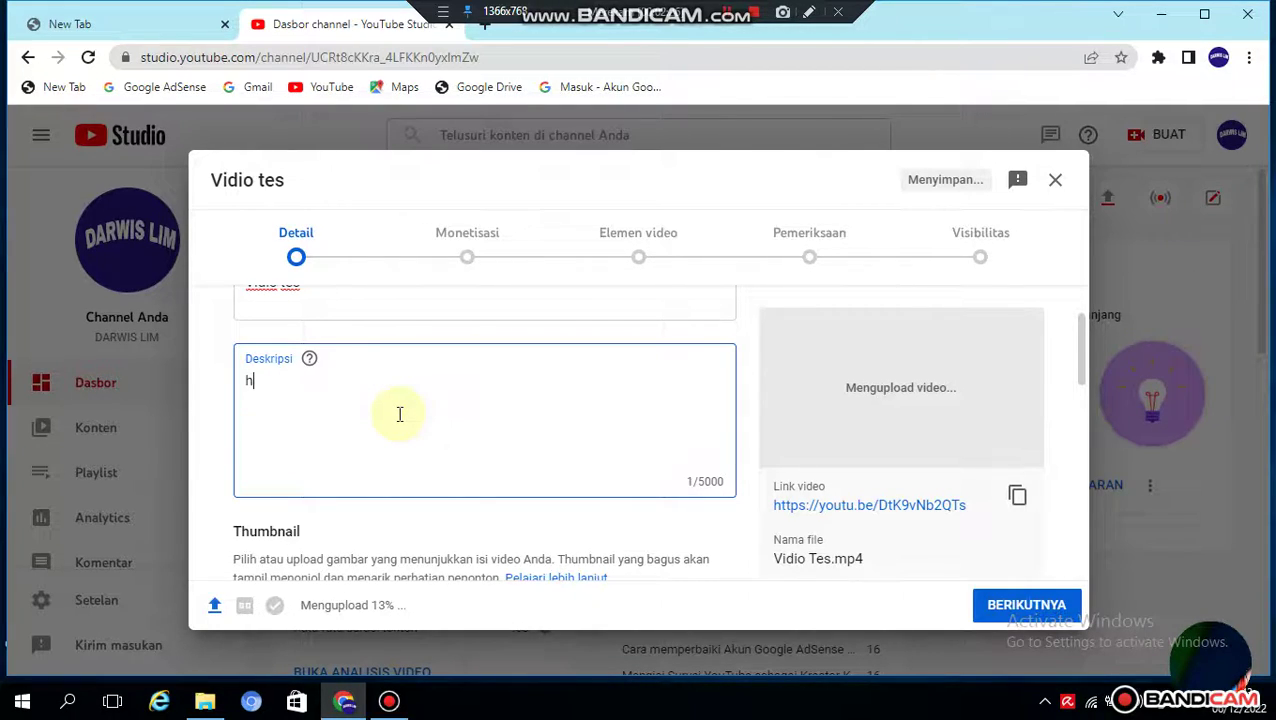
pyautogui.press('BackSpace')
pyautogui.press('BackSpace')
pyautogui.press('BackSpace')
pyautogui.write('Ha')
pyautogui.write('i, vido')
pyautogui.press('BackSpace')
pyautogui.press('BackSpace')
pyautogui.write('io ters')
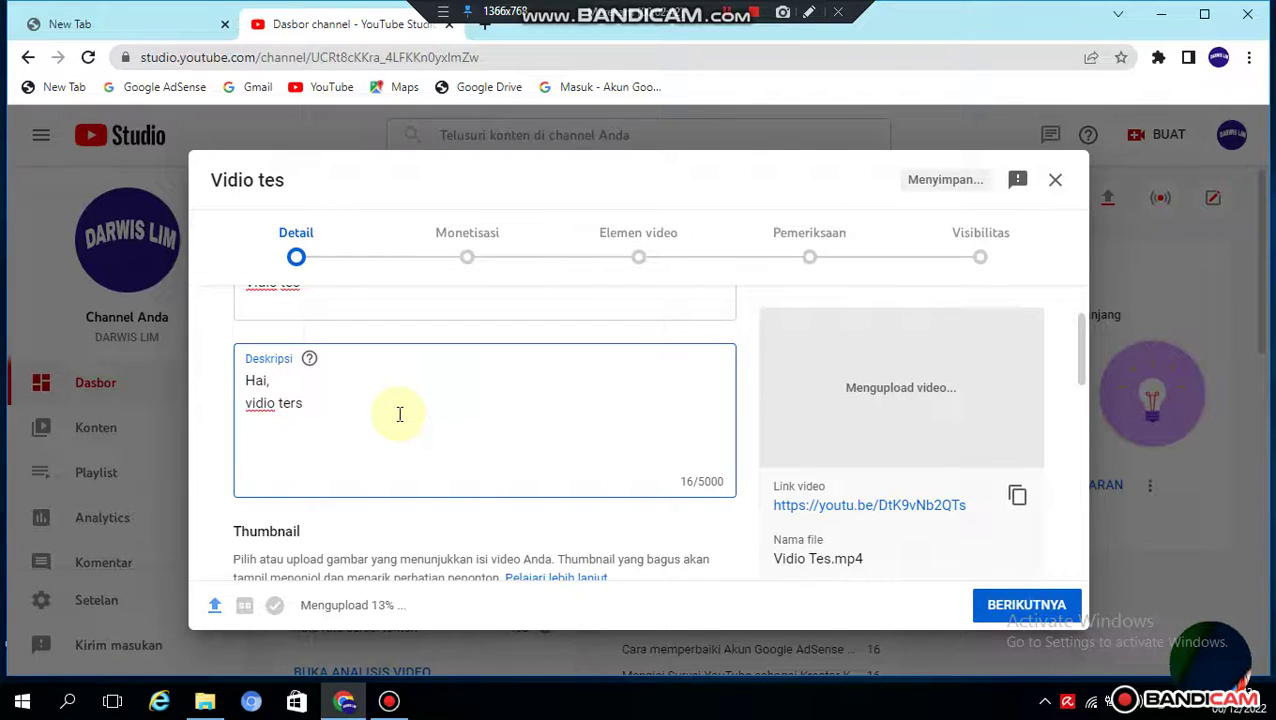
pyautogui.press('BackSpace')
pyautogui.write('s')
# - Add the video to the Video Tutorial playlist
pyautogui.scroll(-5, 686, 401)
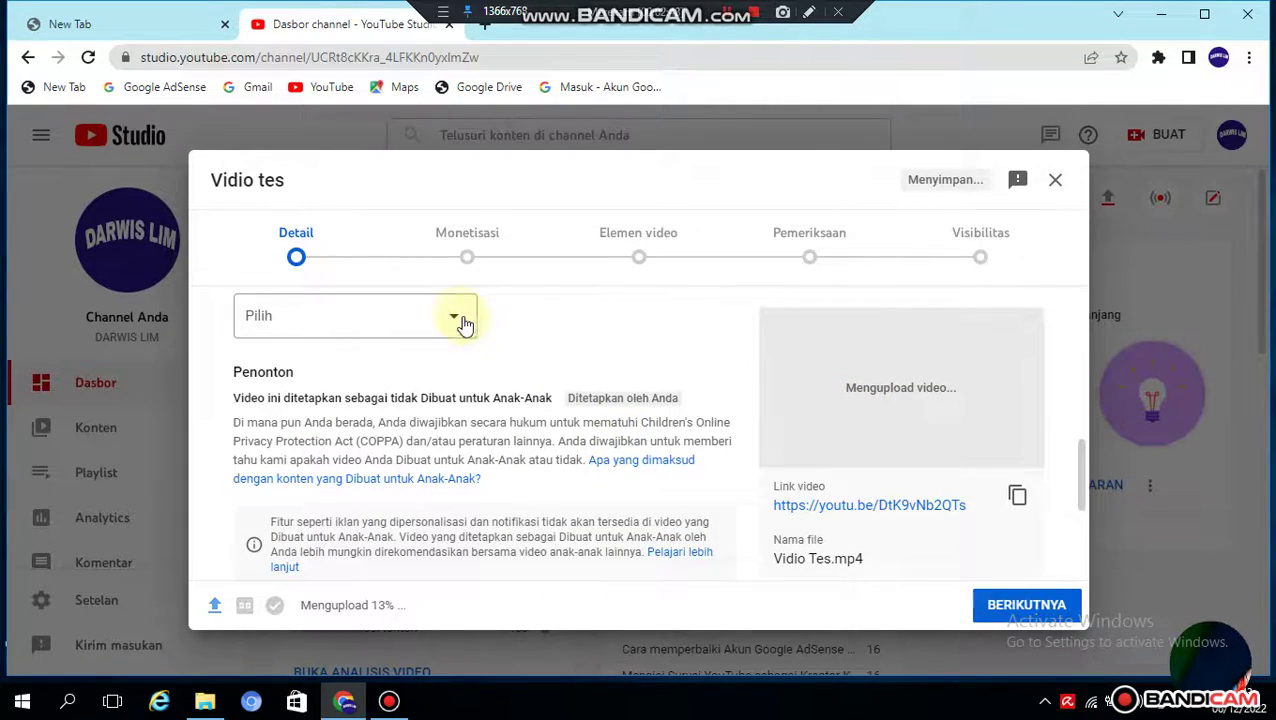
pyautogui.click(458, 325)
pyautogui.click(307, 291)
pyautogui.click(490, 604)
pyautogui.scroll(5, 665, 333)
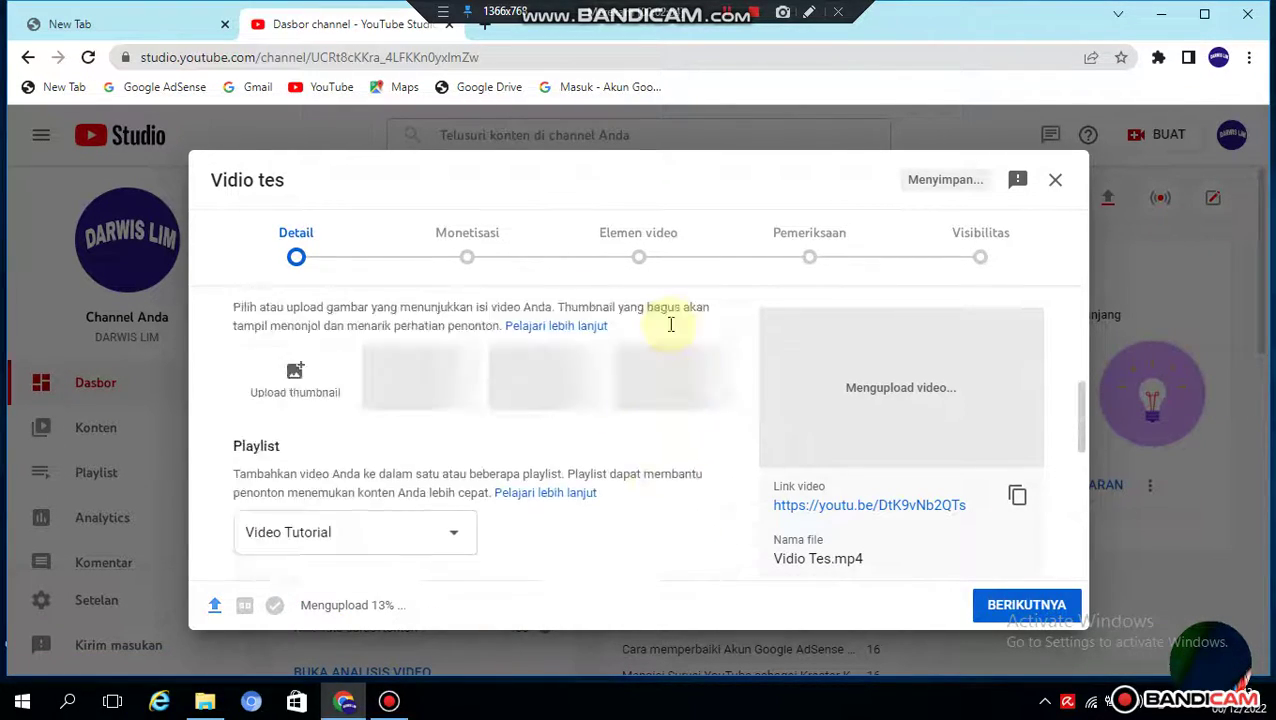
# - Set the video's monetization to Aktif and review the ad types and ad placement options
pyautogui.click(995, 618)
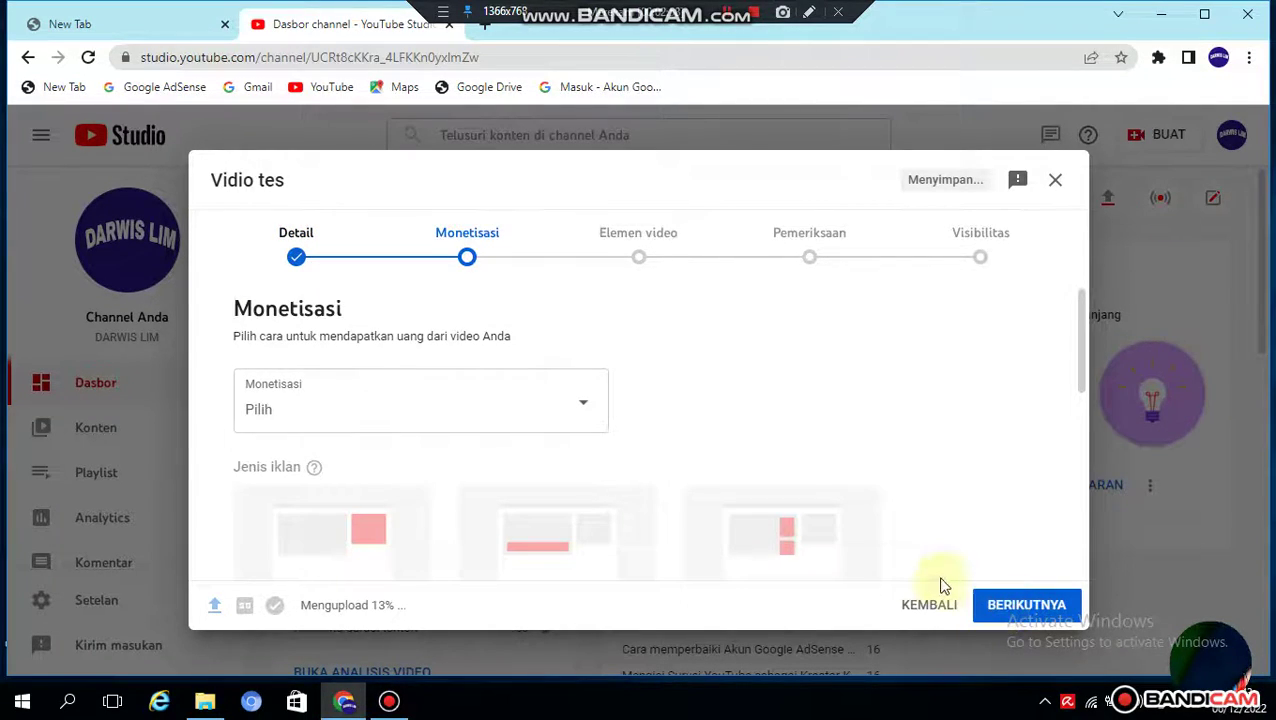
pyautogui.click(584, 407)
pyautogui.click(266, 400)
pyautogui.click(490, 492)
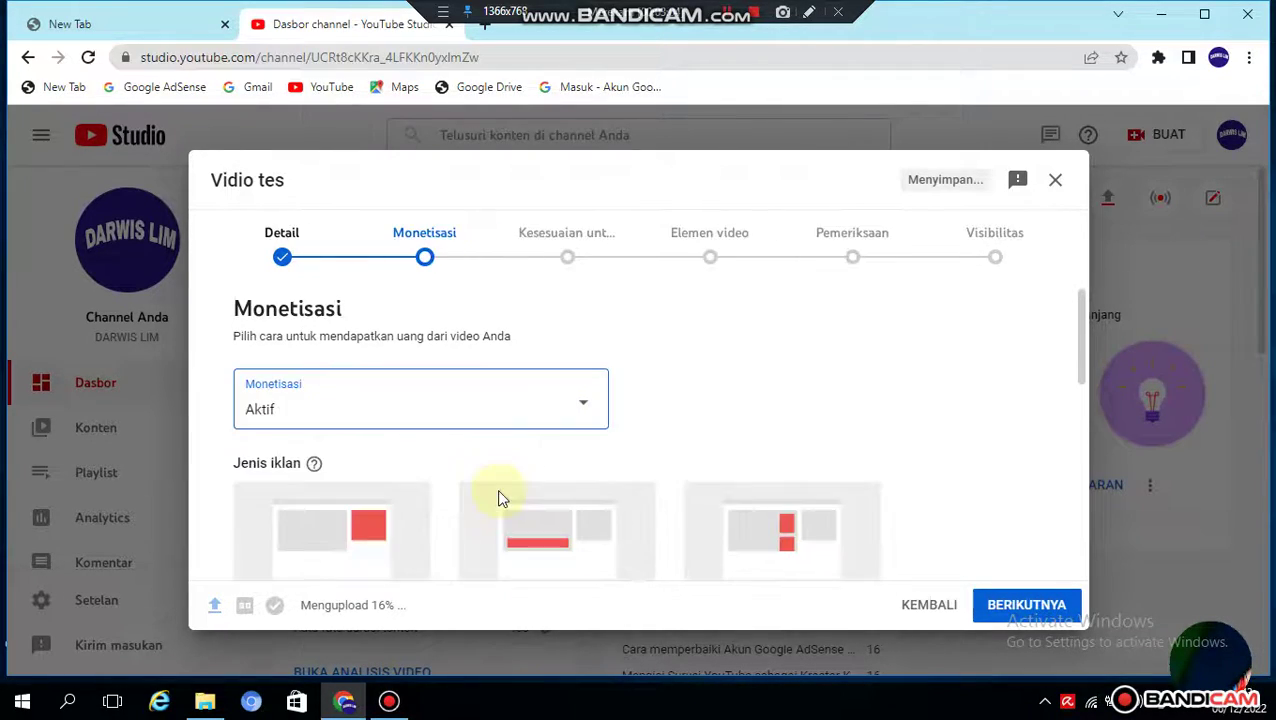
pyautogui.scroll(-8, 534, 463)
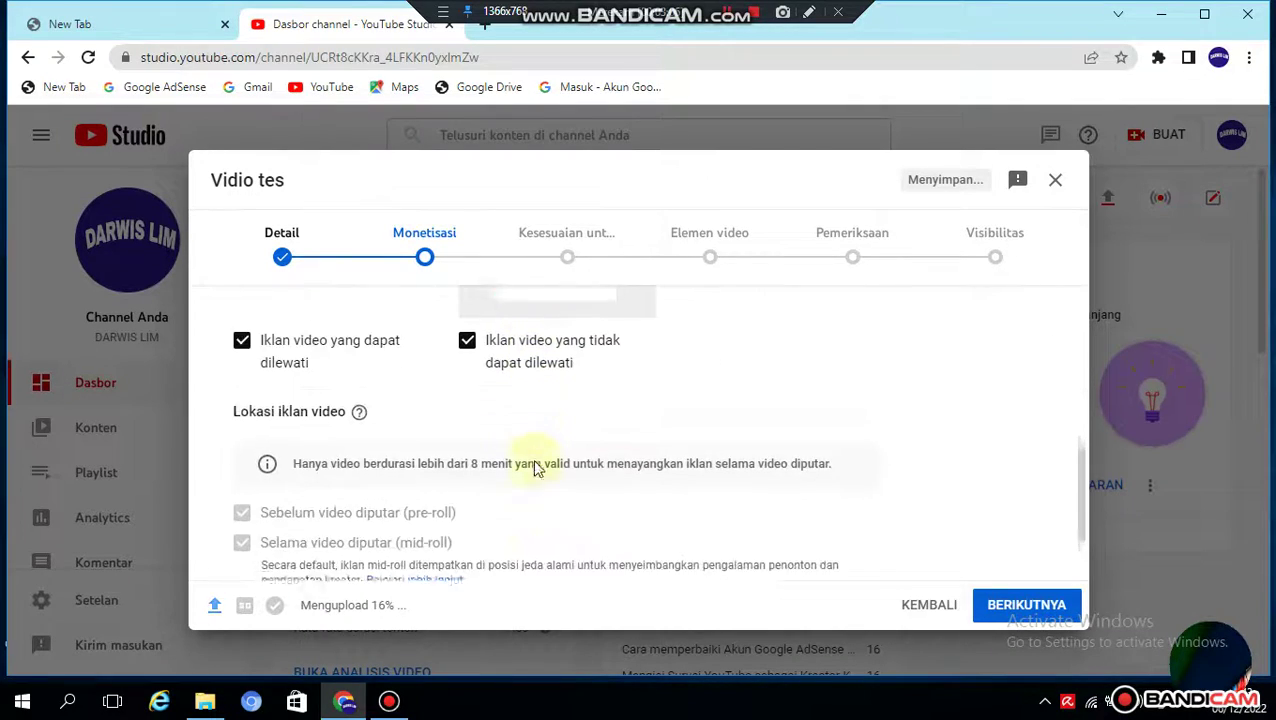
pyautogui.scroll(8, 882, 545)
pyautogui.scroll(-7, 905, 530)
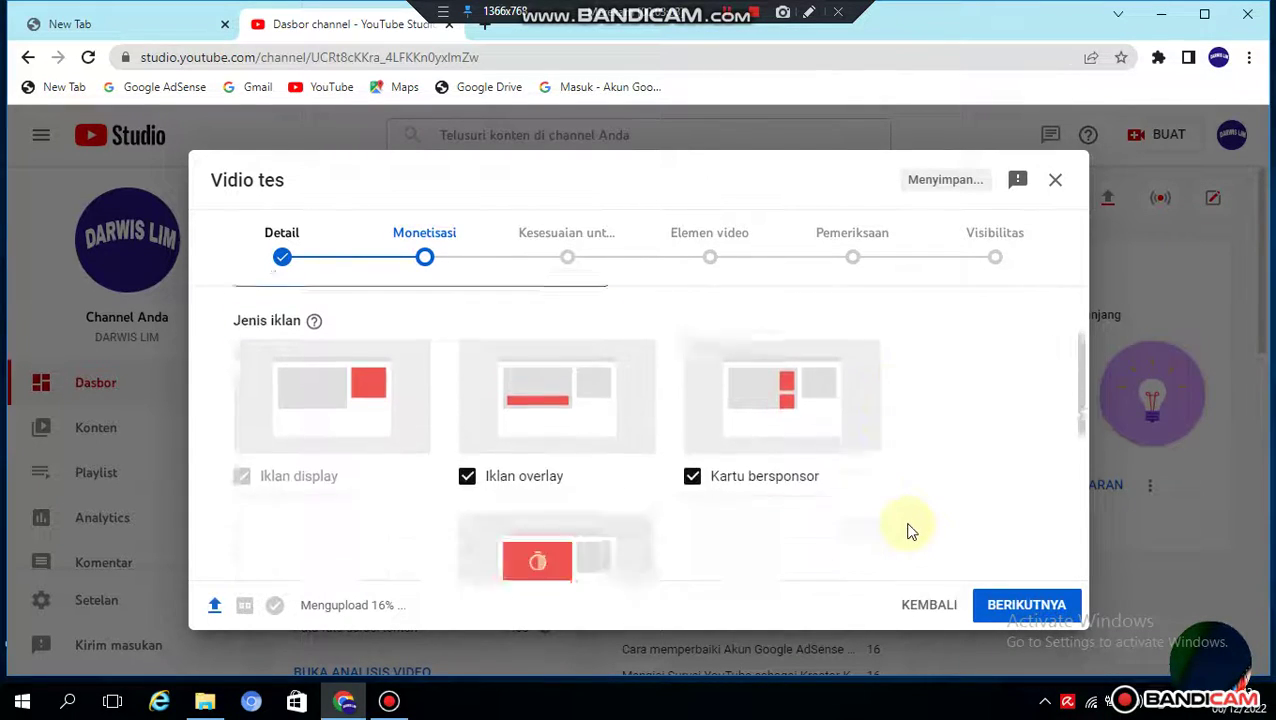
pyautogui.scroll(-2, 645, 480)
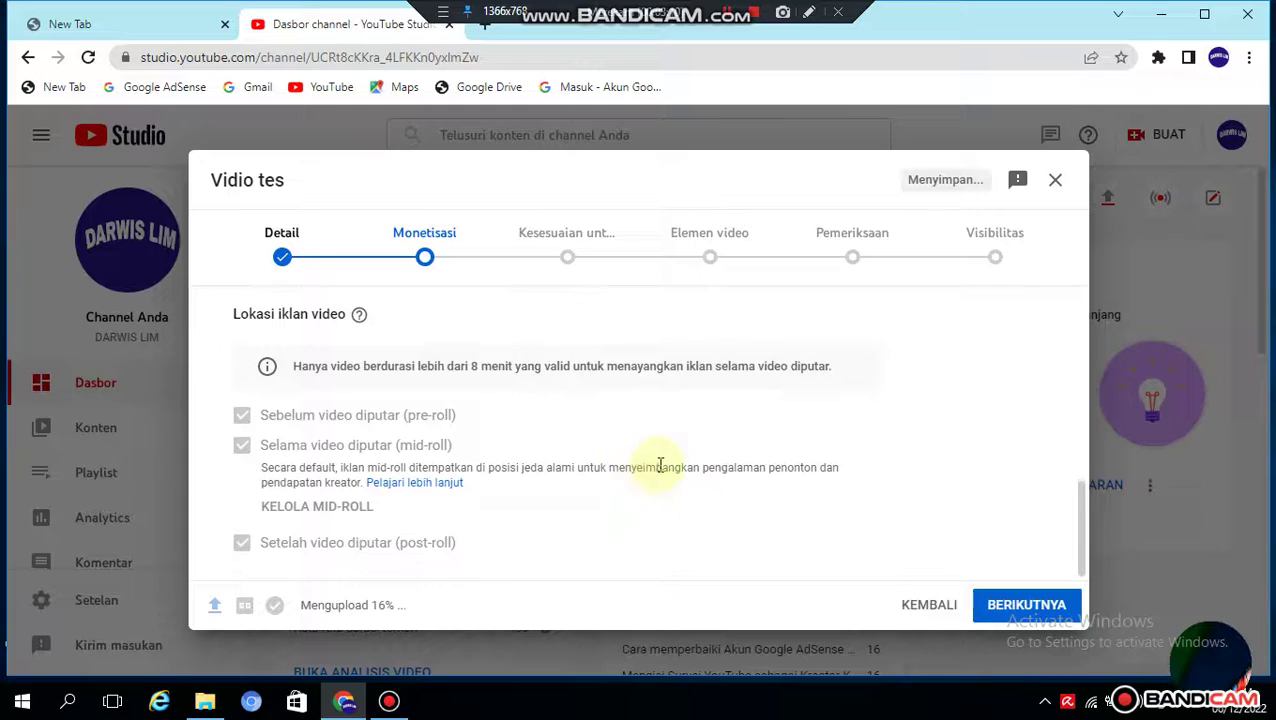
# - Declare "Tidak satu pun di atas" for the video in the ad-suitability questionnaire
pyautogui.click(1022, 619)
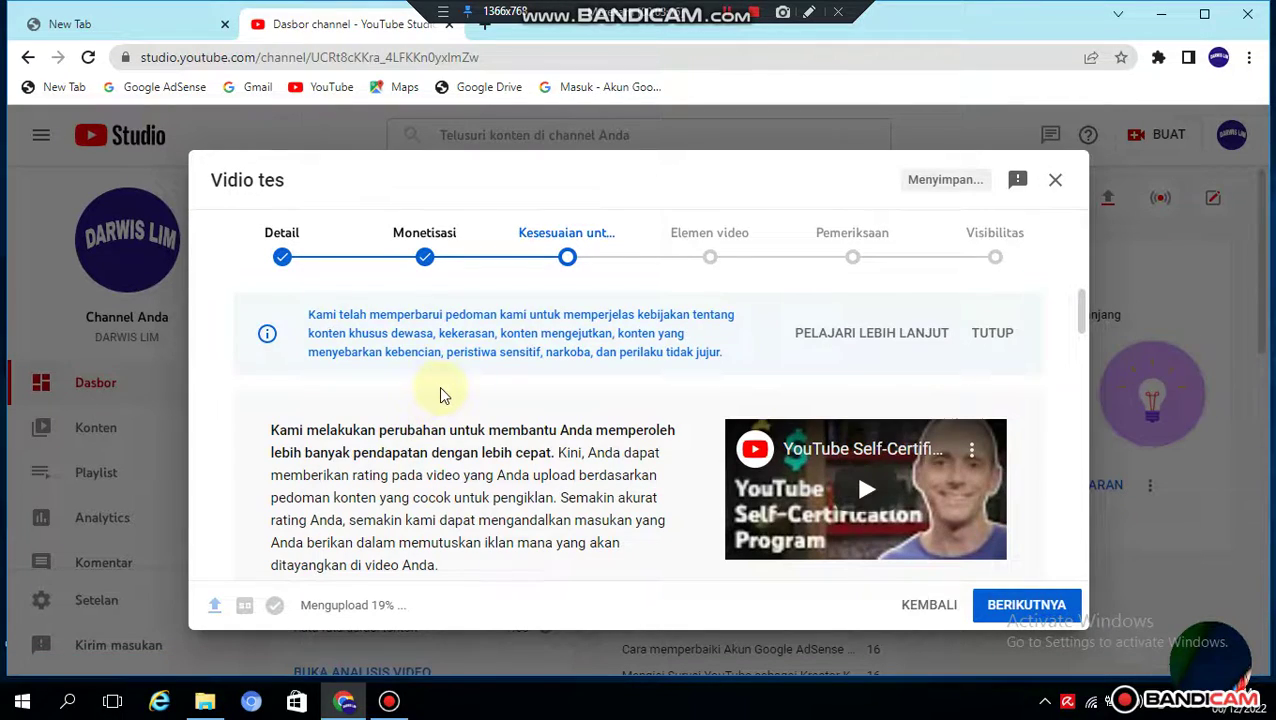
pyautogui.scroll(-4, 441, 390)
pyautogui.scroll(-5, 441, 395)
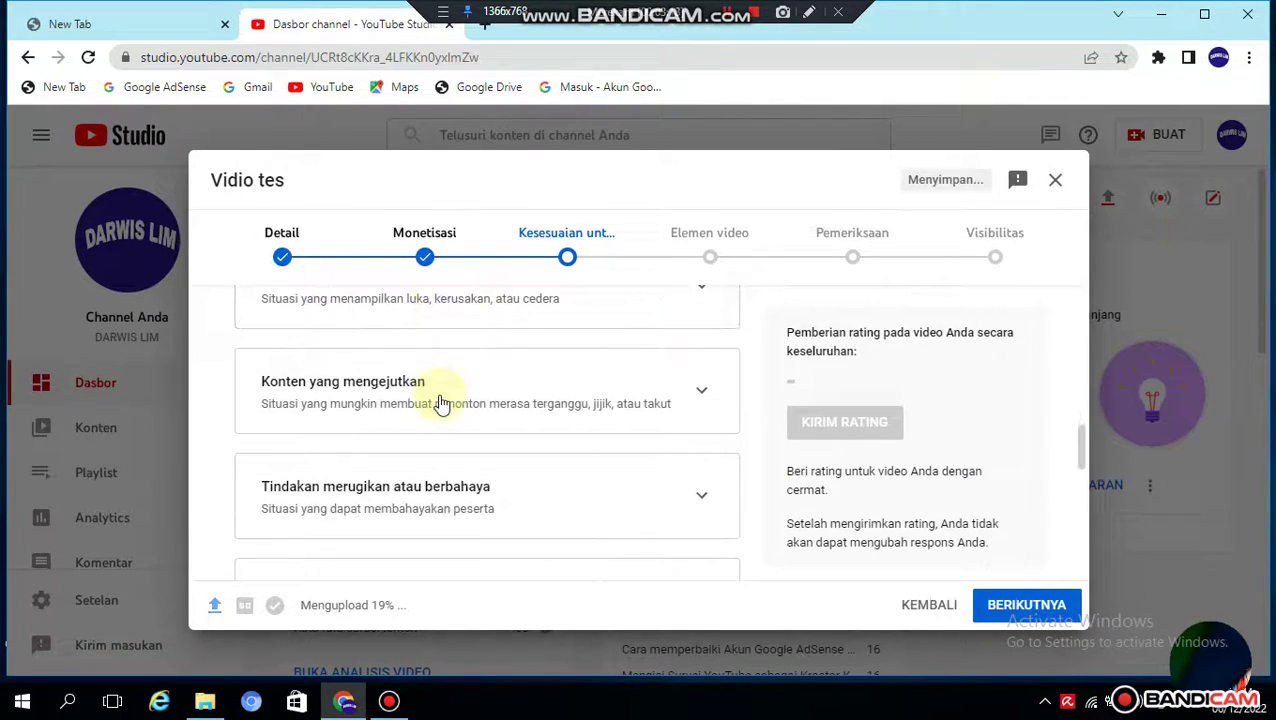
pyautogui.scroll(-5, 441, 405)
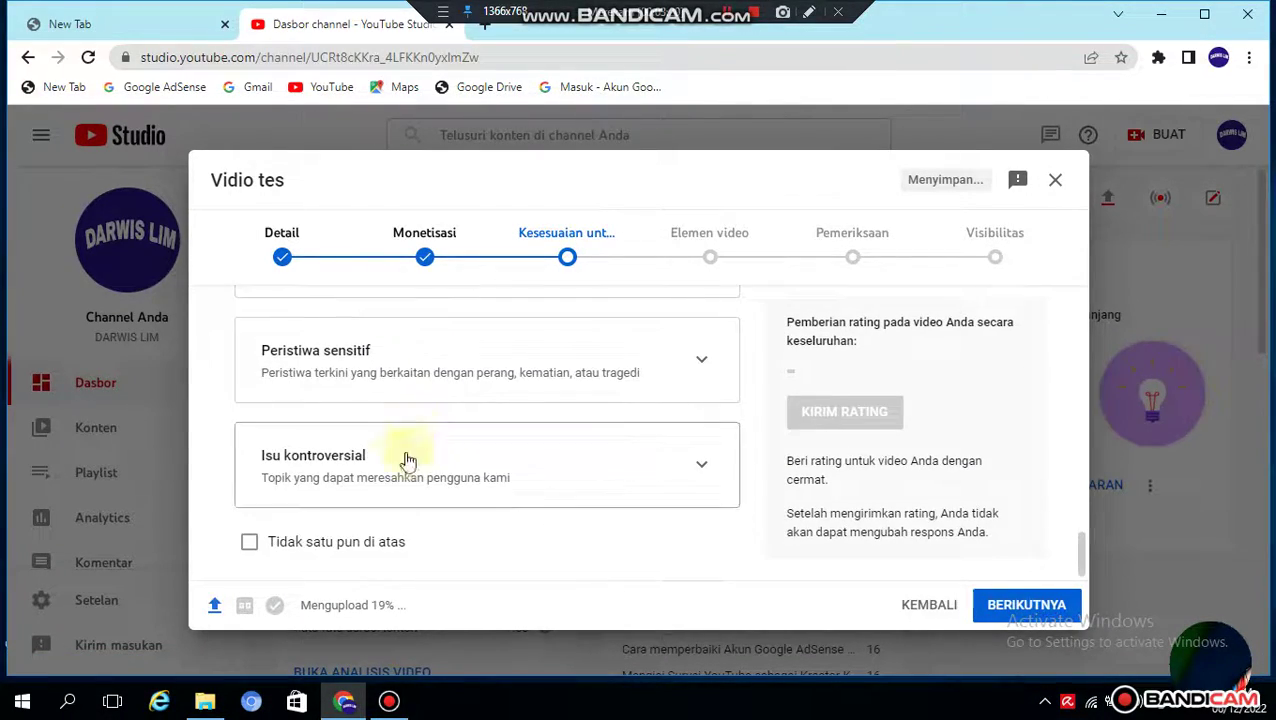
pyautogui.click(249, 541)
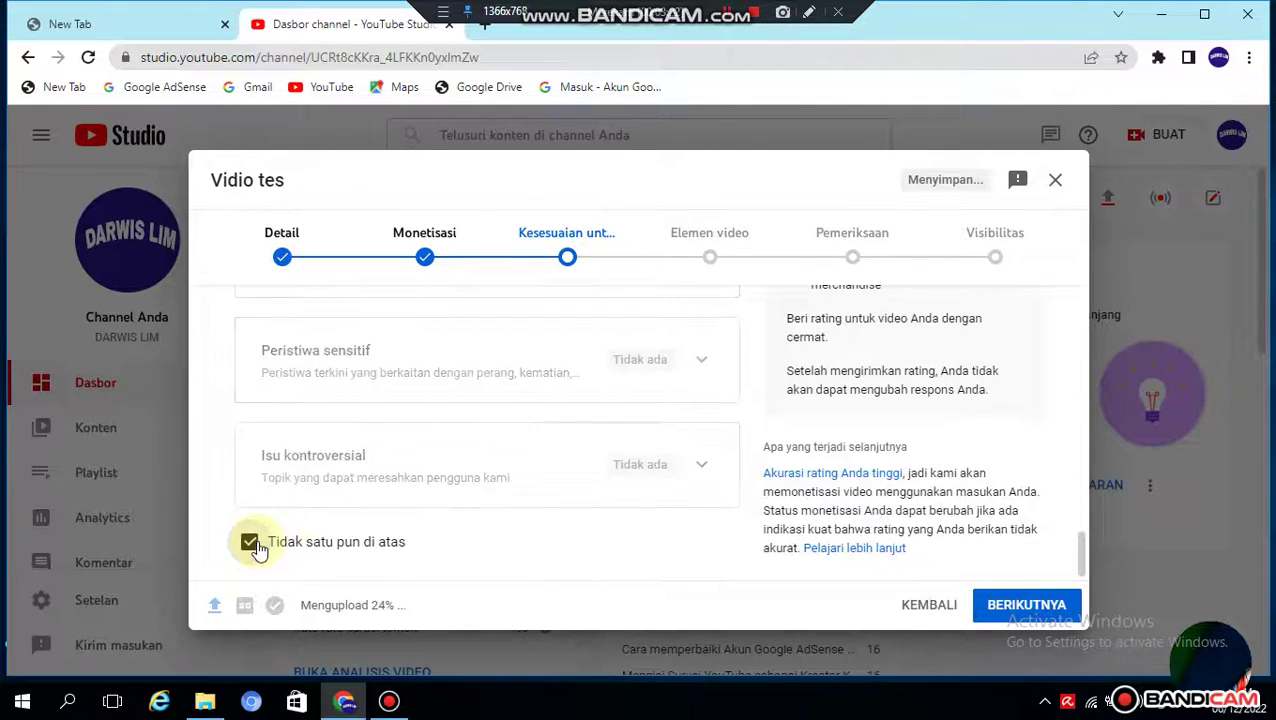
pyautogui.scroll(5, 923, 430)
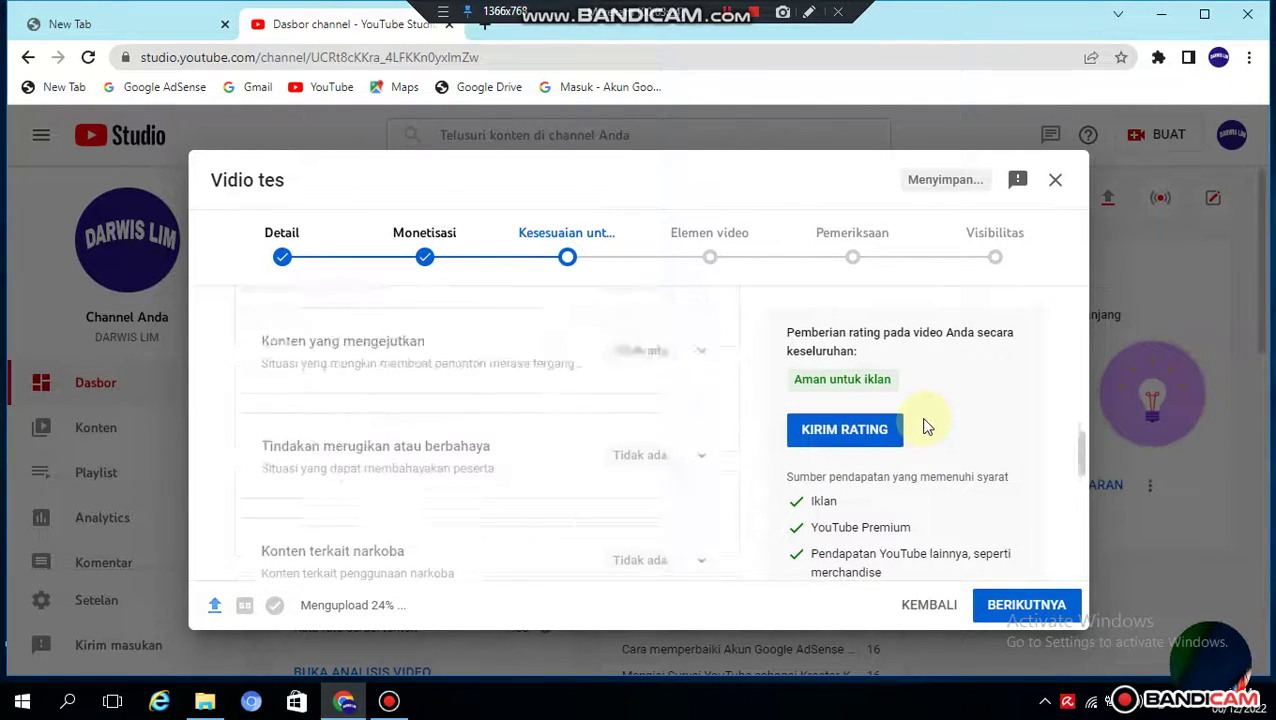
# - Submit the video's ad-suitability rating and continue to the video elements stage
pyautogui.click(840, 446)
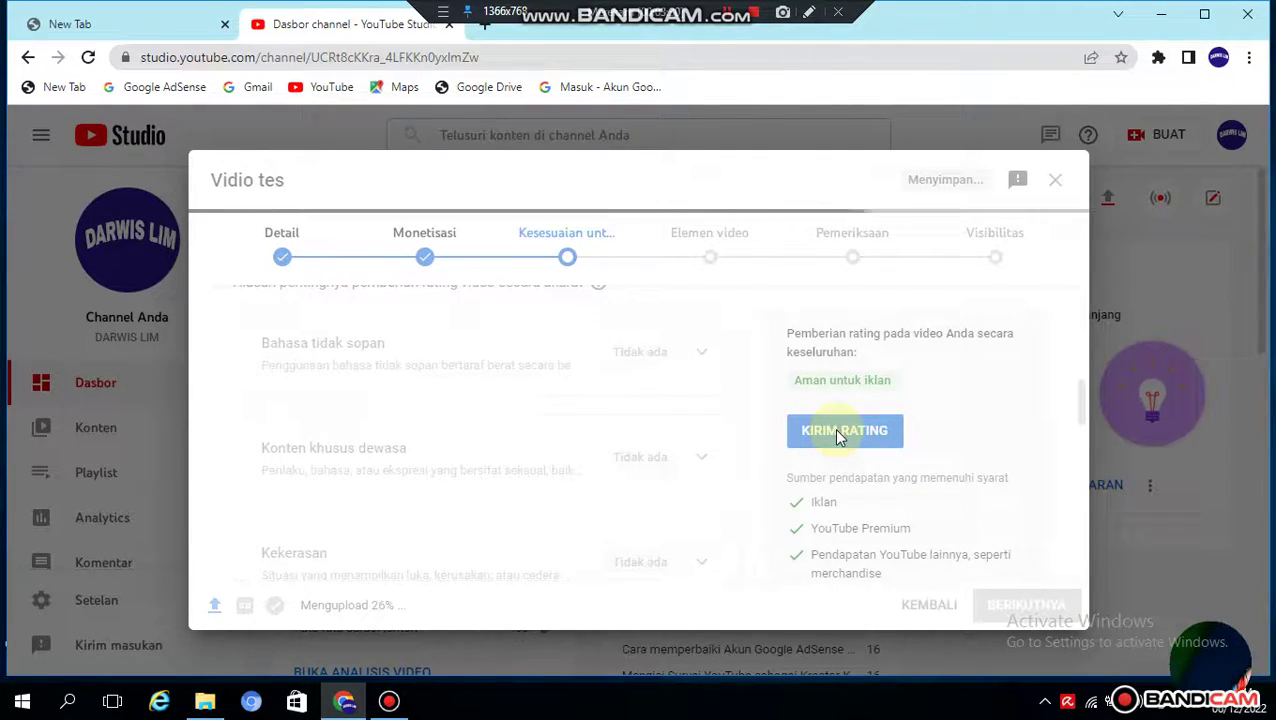
pyautogui.click(836, 432)
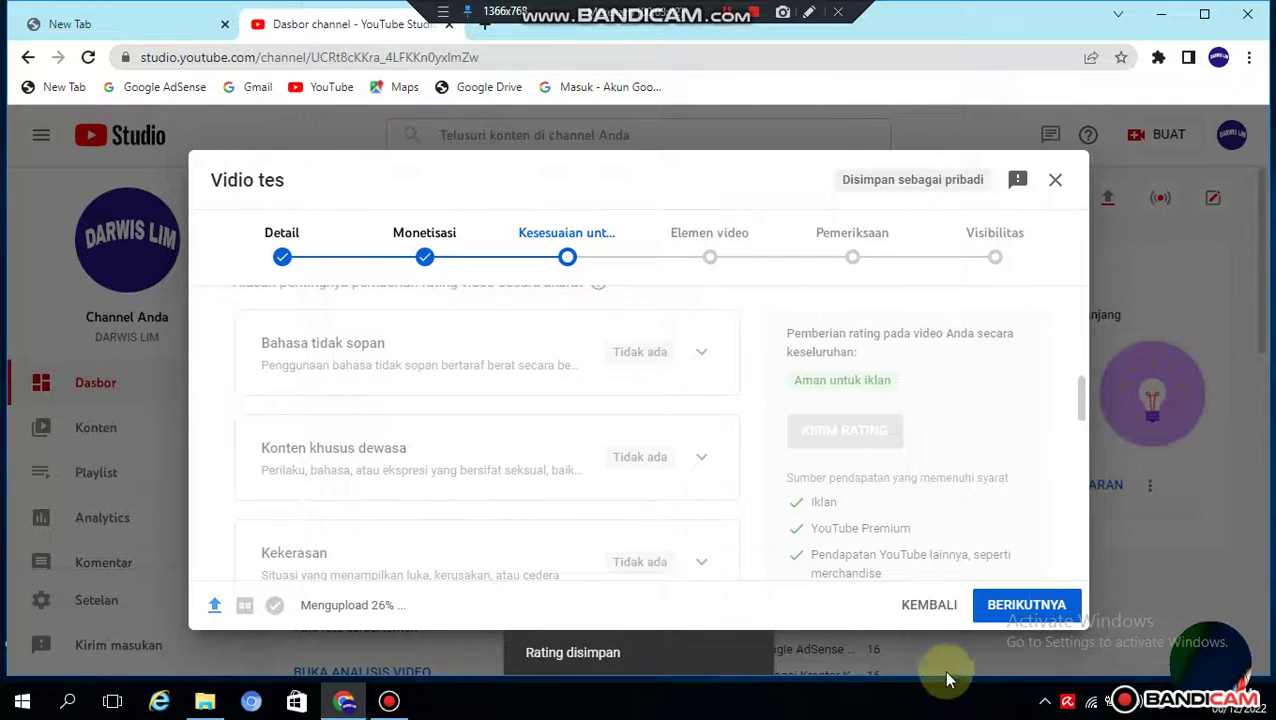
pyautogui.click(1010, 608)
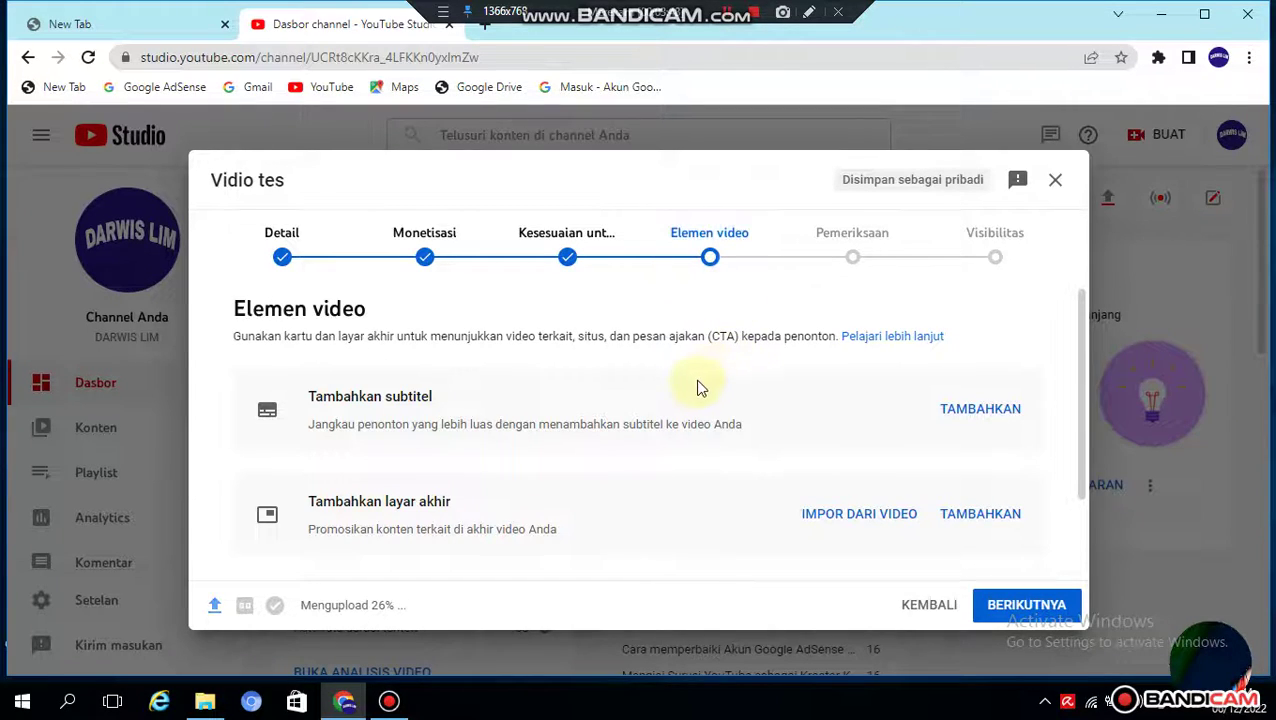
# - Skip adding subtitles, an end screen and cards, and continue past the checks stage to the visibility settings
pyautogui.scroll(-1, 712, 385)
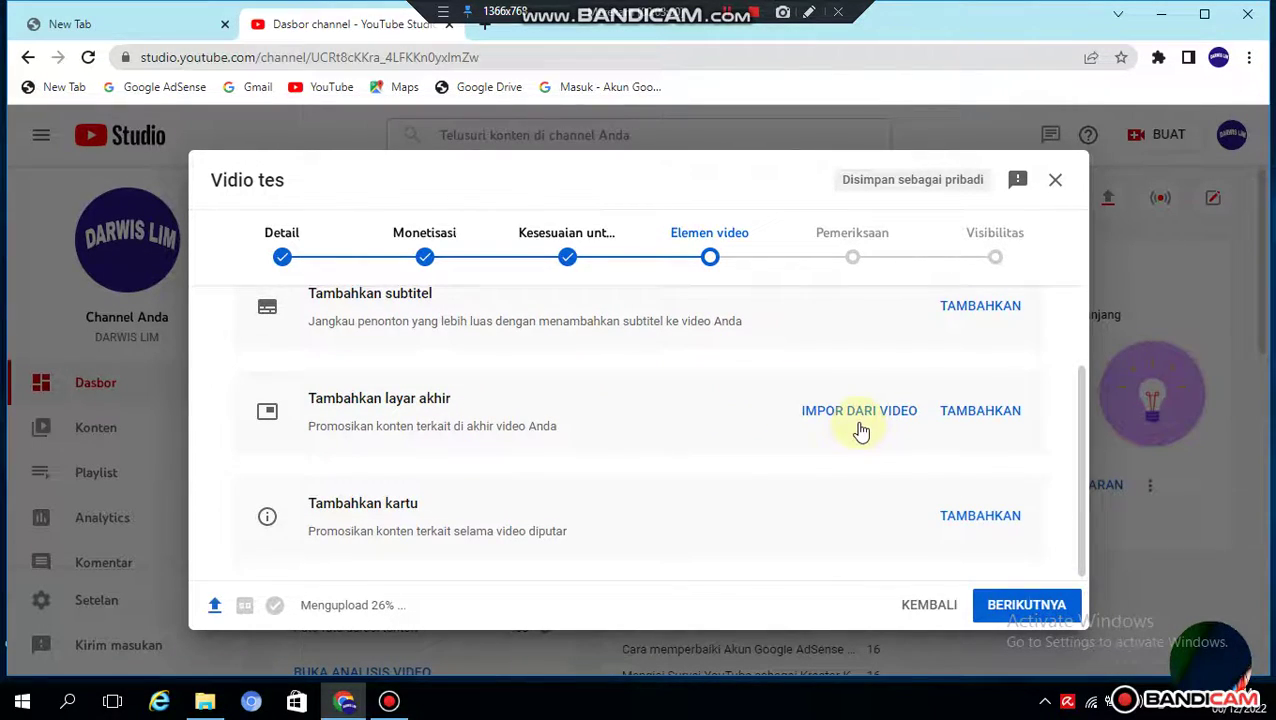
pyautogui.scroll(1, 862, 432)
pyautogui.scroll(-1, 1014, 541)
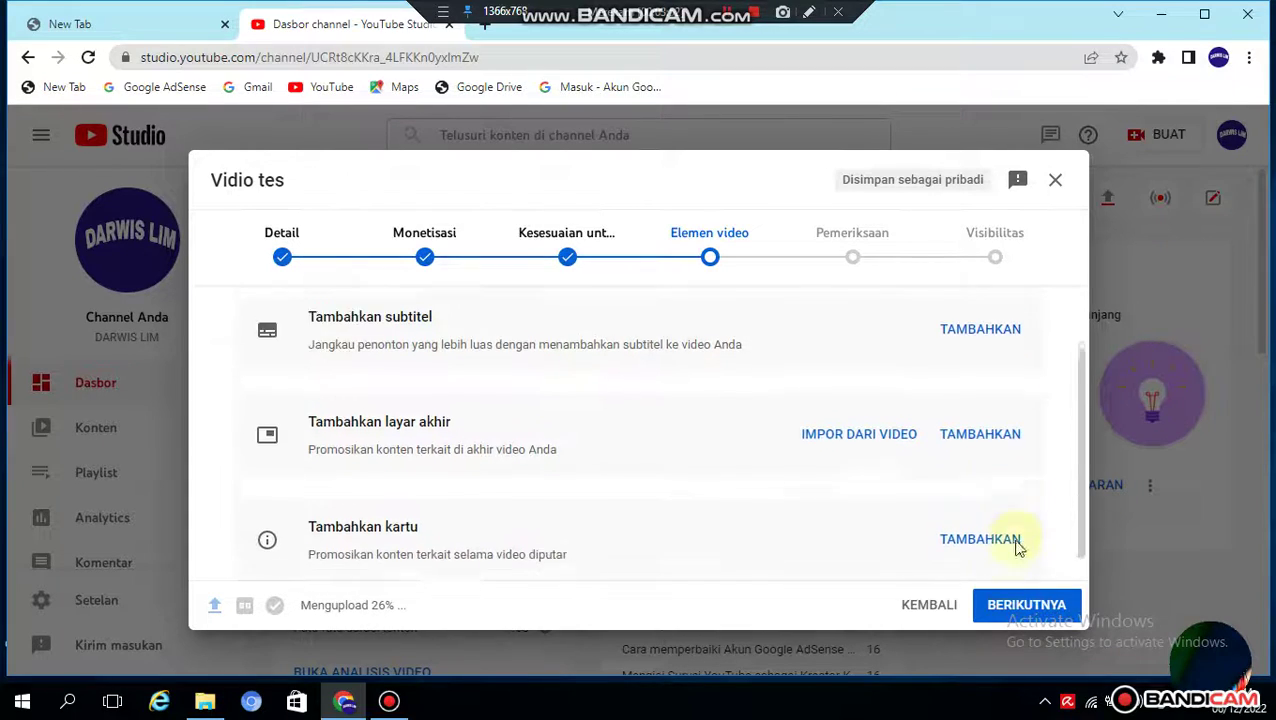
pyautogui.click(1026, 605)
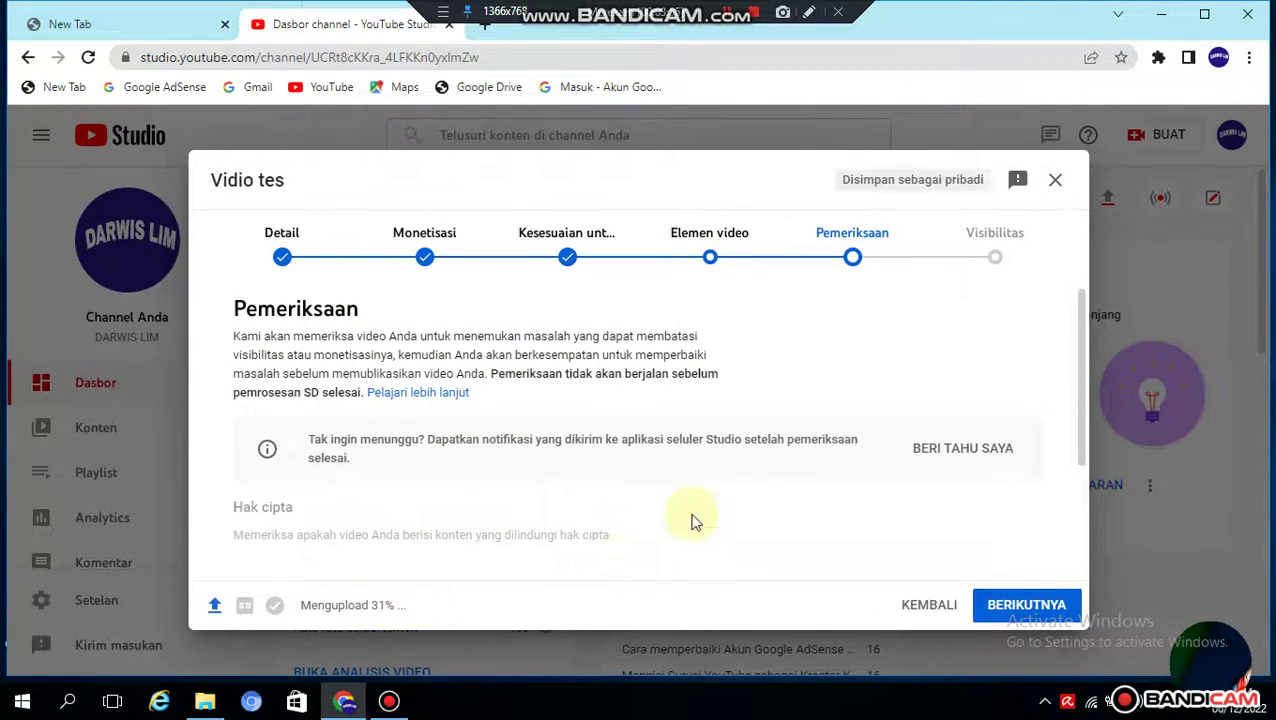
pyautogui.scroll(-3, 877, 460)
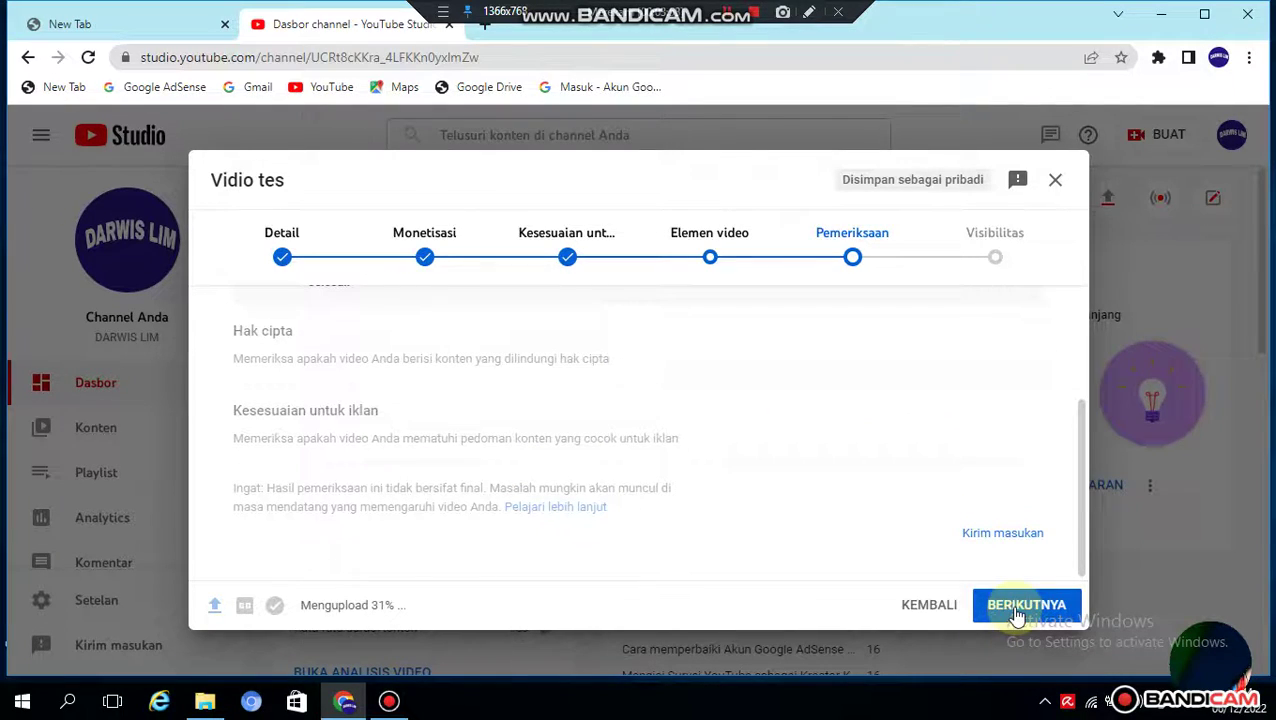
pyautogui.click(1010, 610)
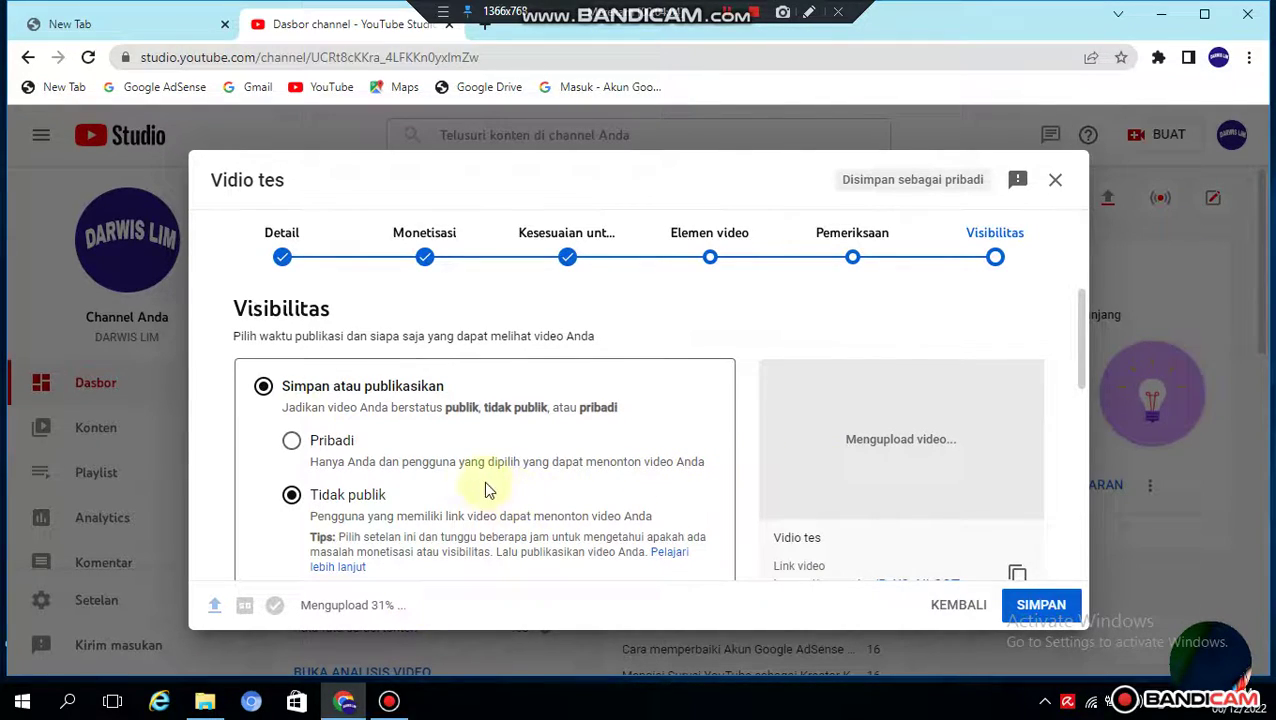
# - Review the visibility and scheduling options, and save the video as Tidak publik
pyautogui.scroll(-2, 458, 482)
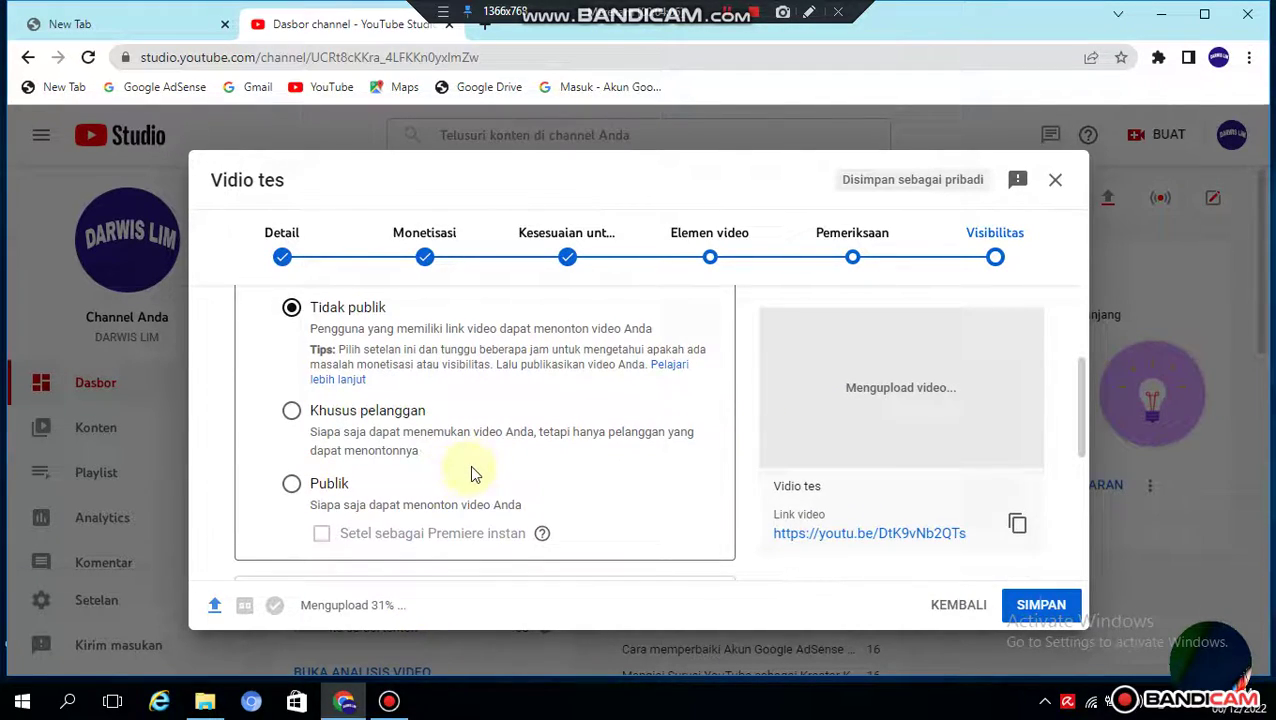
pyautogui.scroll(2, 473, 464)
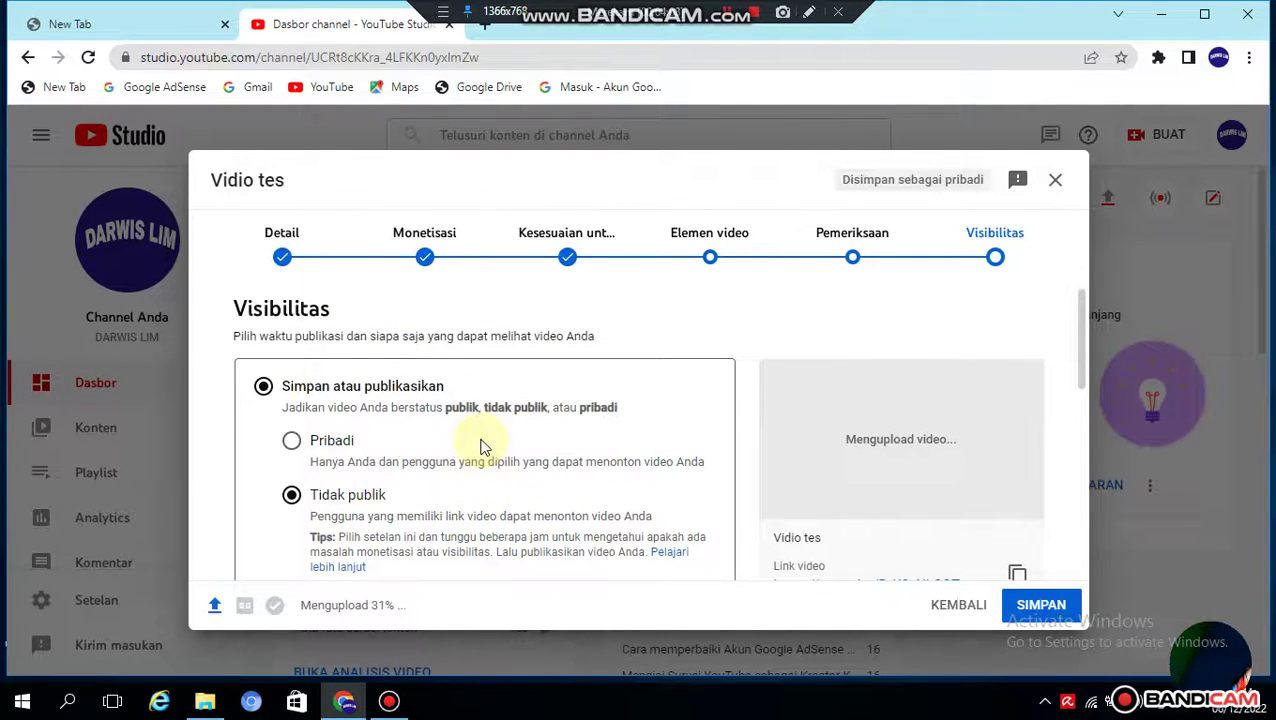
pyautogui.scroll(-4, 510, 460)
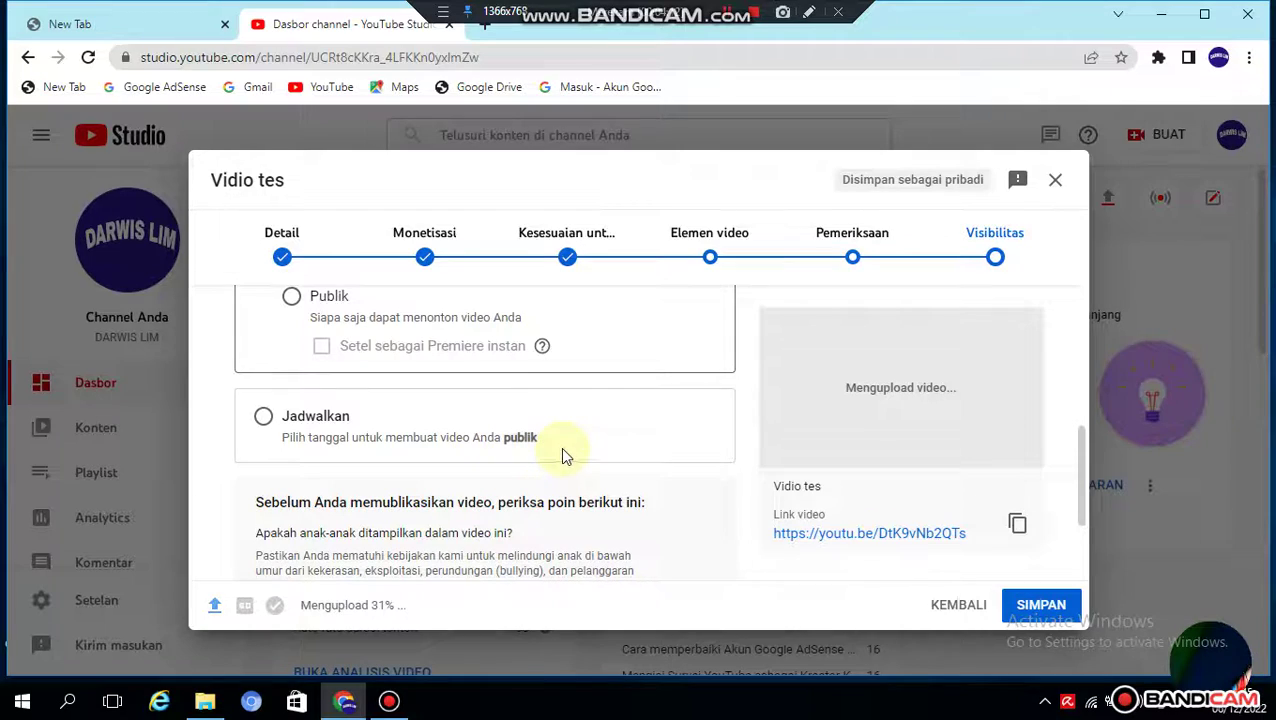
pyautogui.scroll(4, 560, 441)
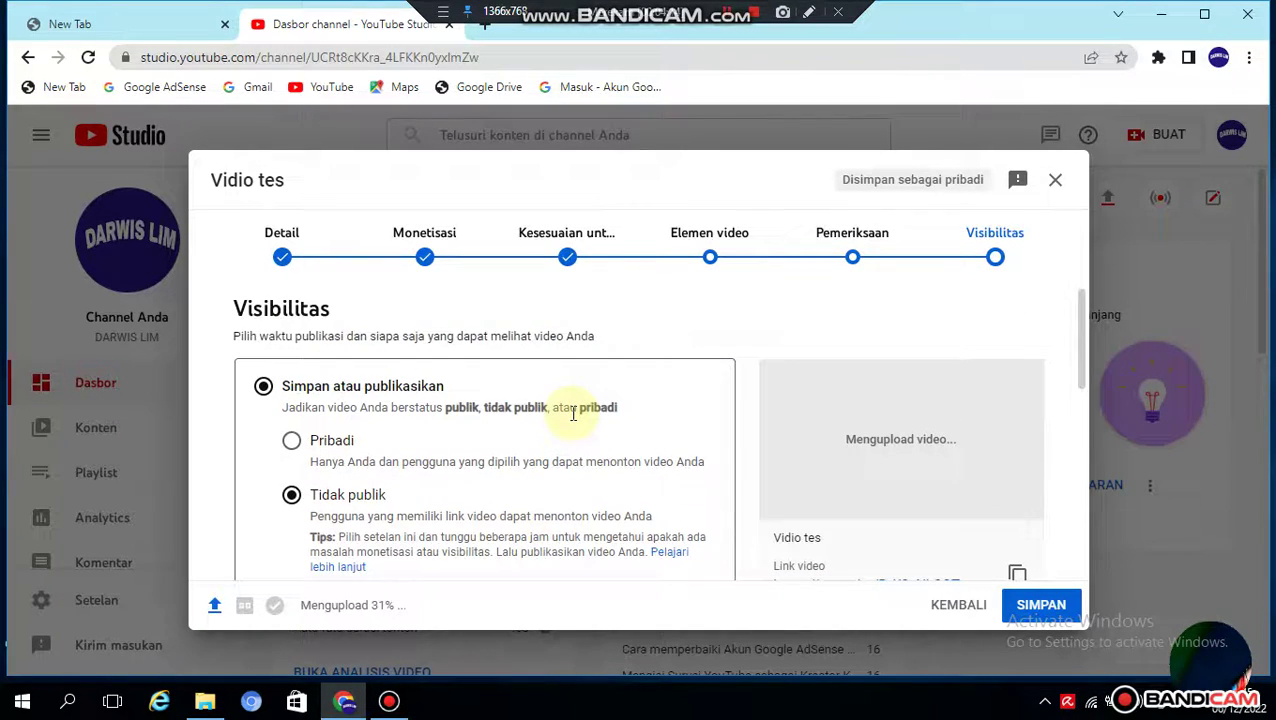
pyautogui.scroll(-3, 603, 438)
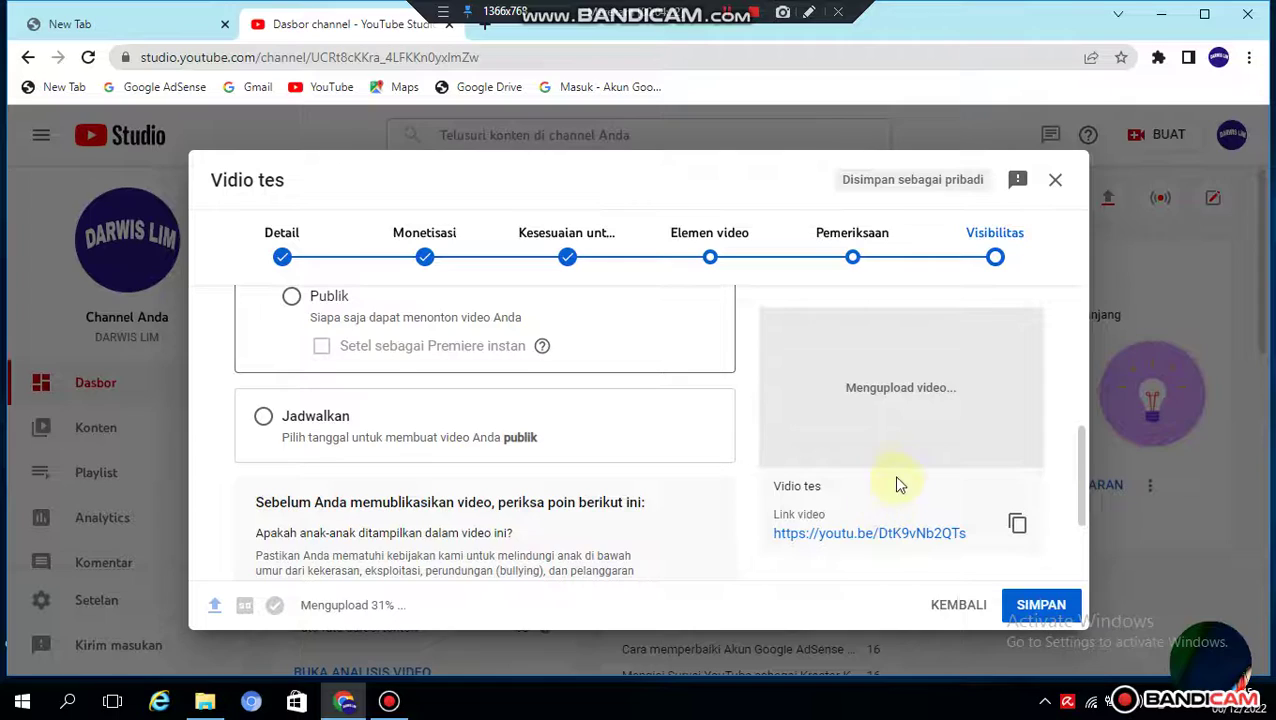
pyautogui.scroll(-1, 758, 578)
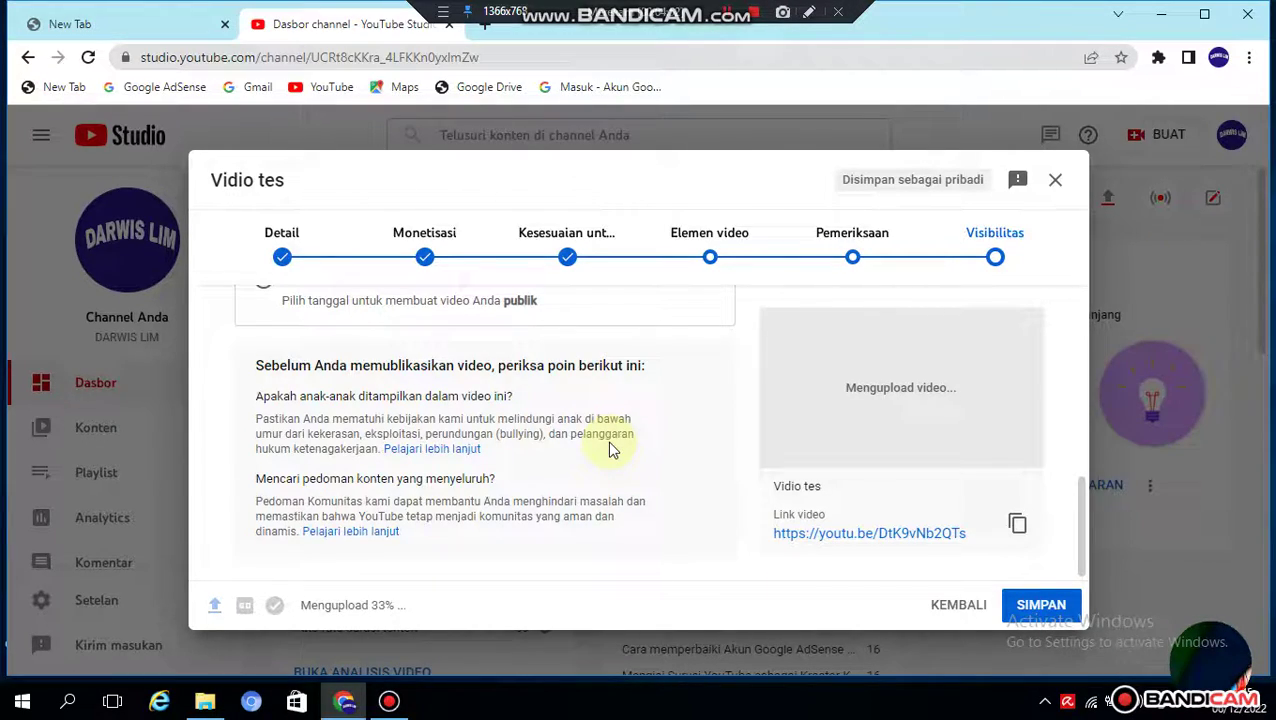
pyautogui.click(1038, 618)
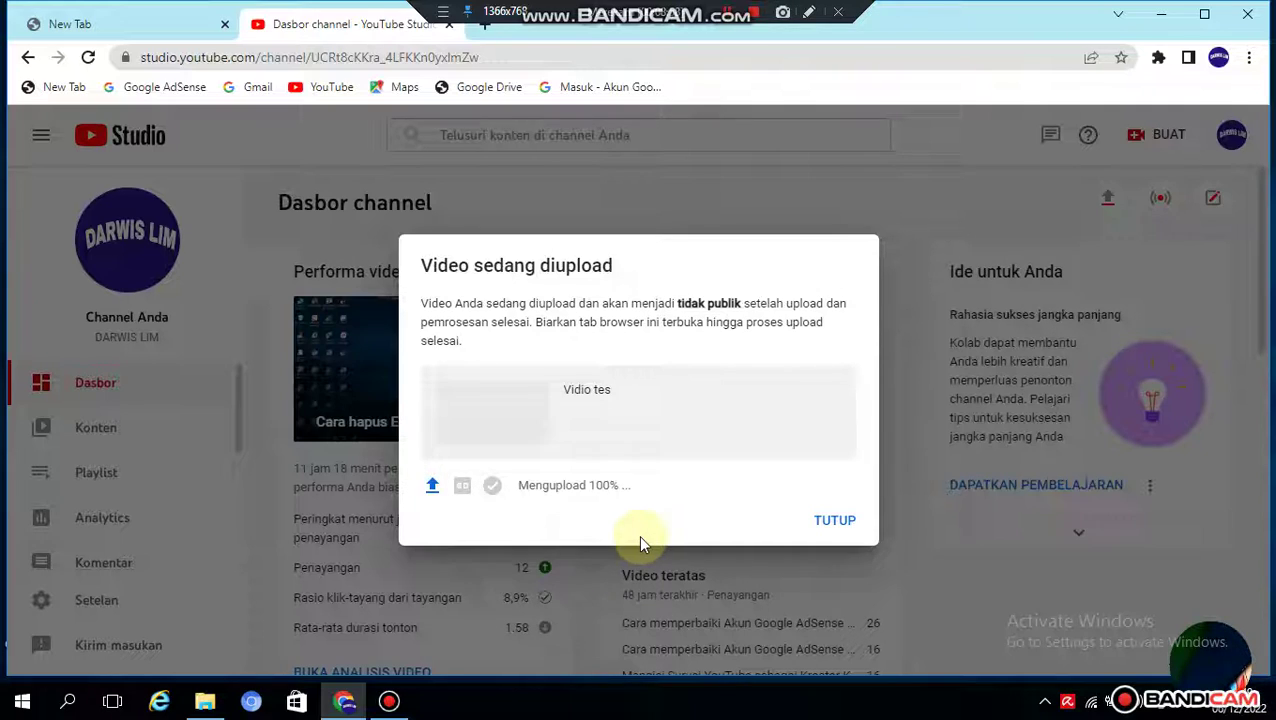
# - Dismiss the upload notice and select Vidio tes in the channel's content list
pyautogui.click(834, 520)
pyautogui.click(94, 440)
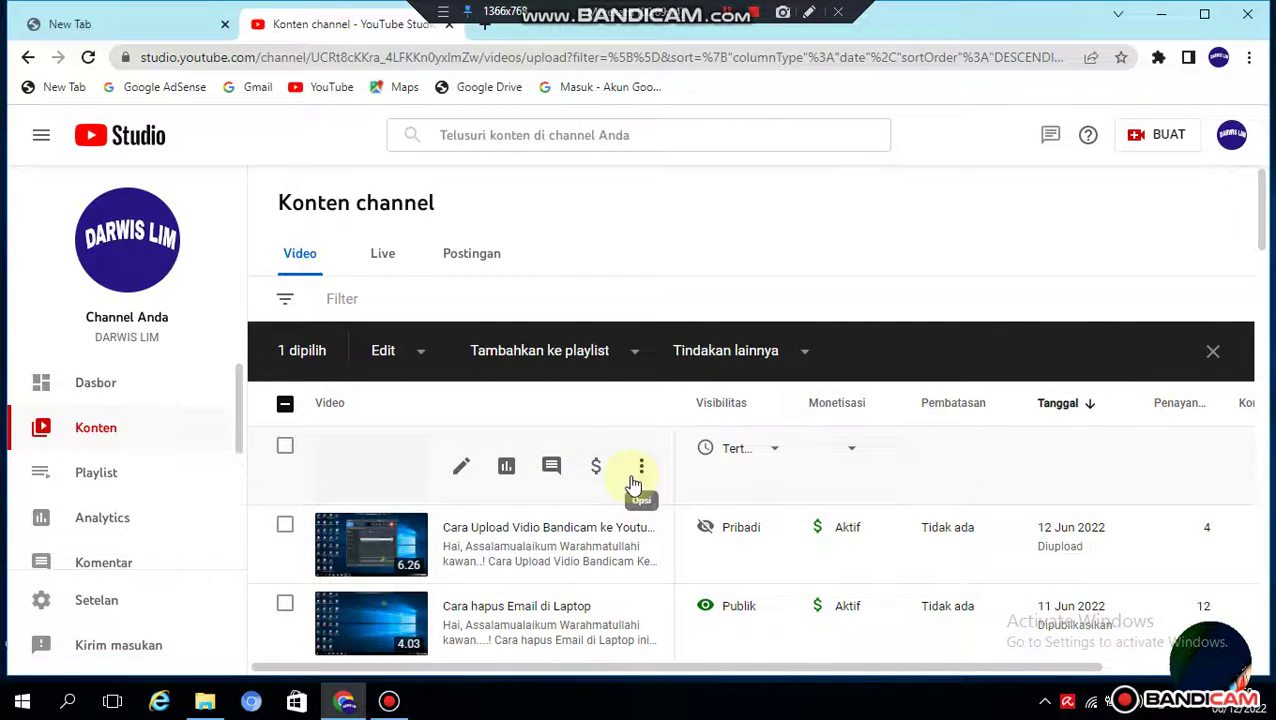
pyautogui.click(287, 452)
pyautogui.scroll(-3, 450, 462)
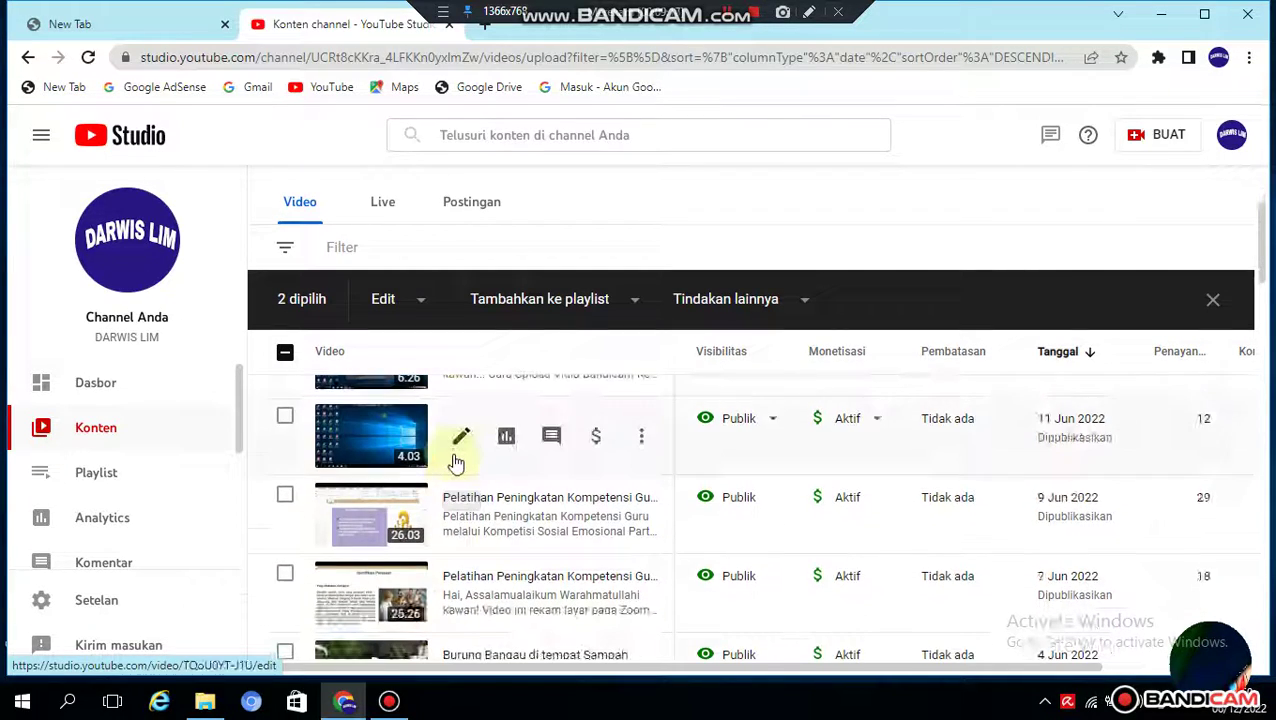
pyautogui.scroll(3, 455, 462)
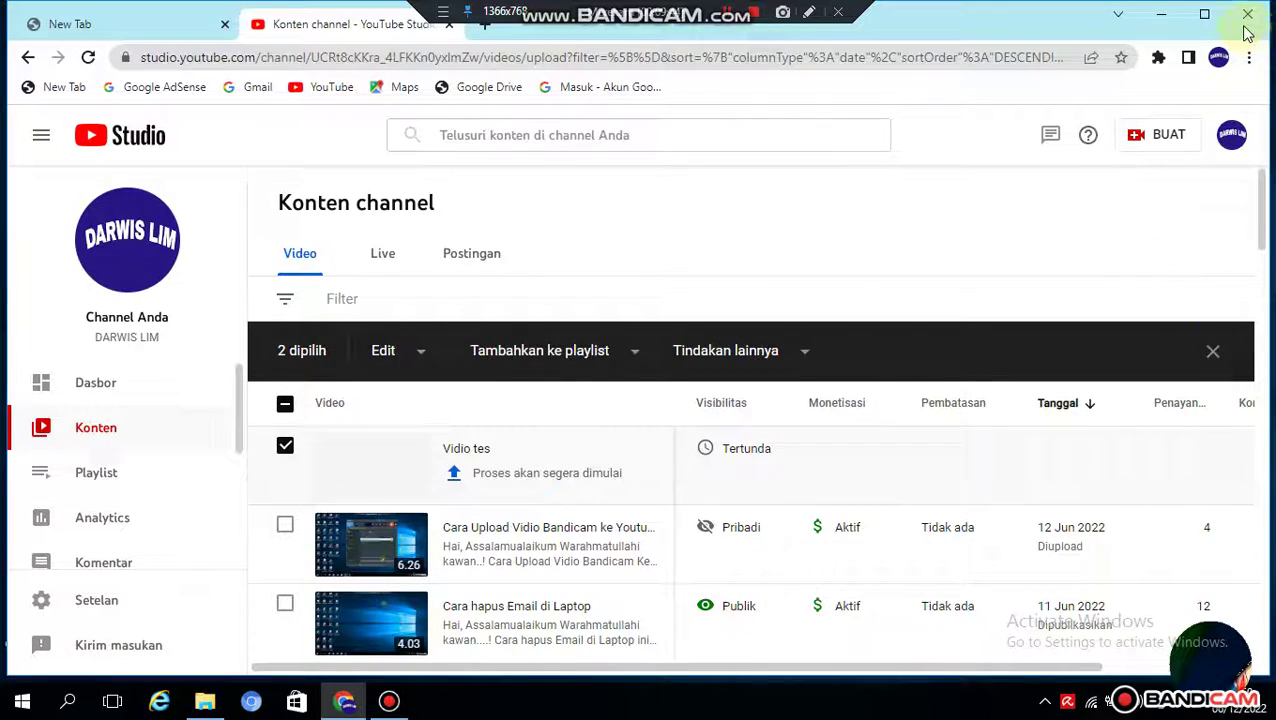
# - Minimize the browser and the Bandicam folder window to return to the Bandicam recorder
pyautogui.click(1161, 18)
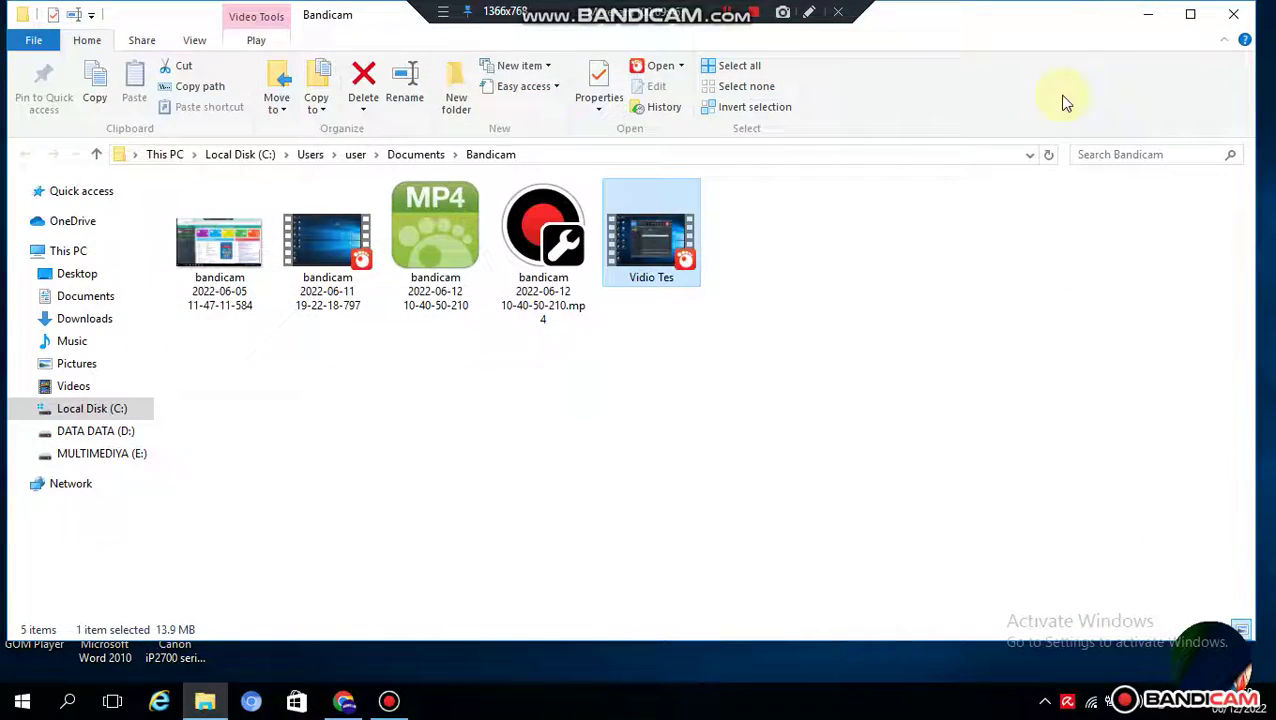
pyautogui.click(1150, 16)
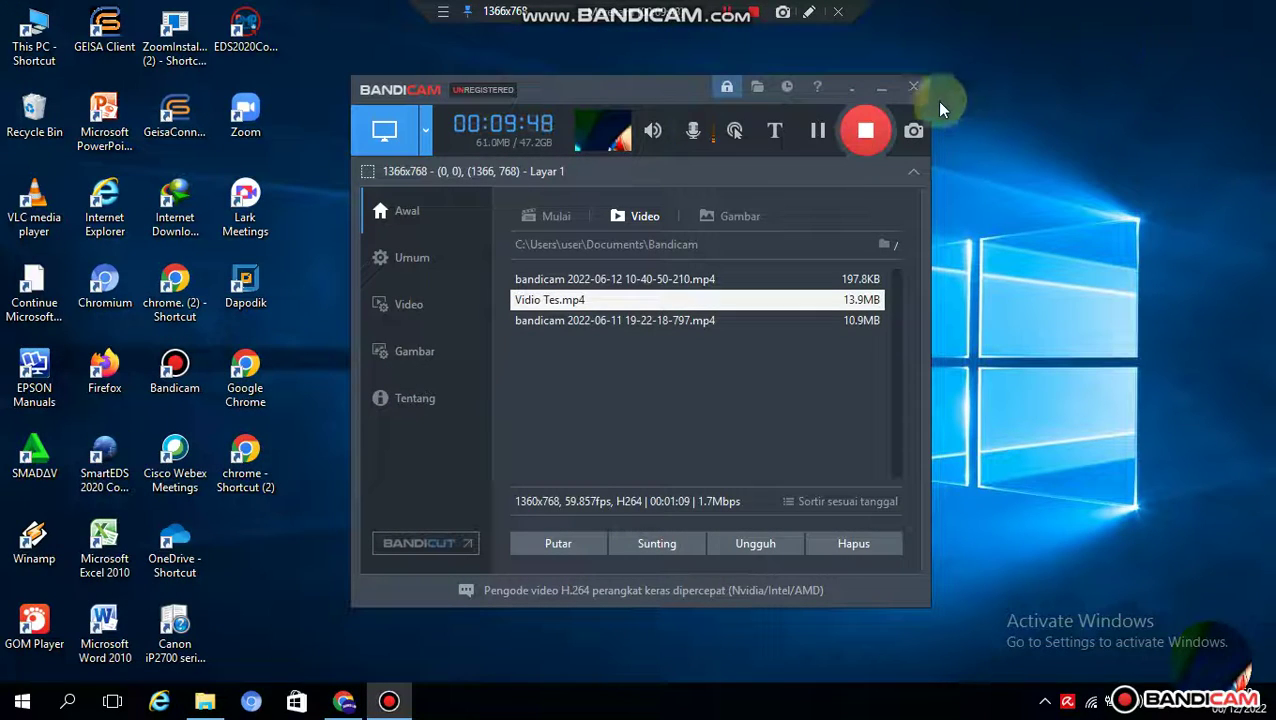